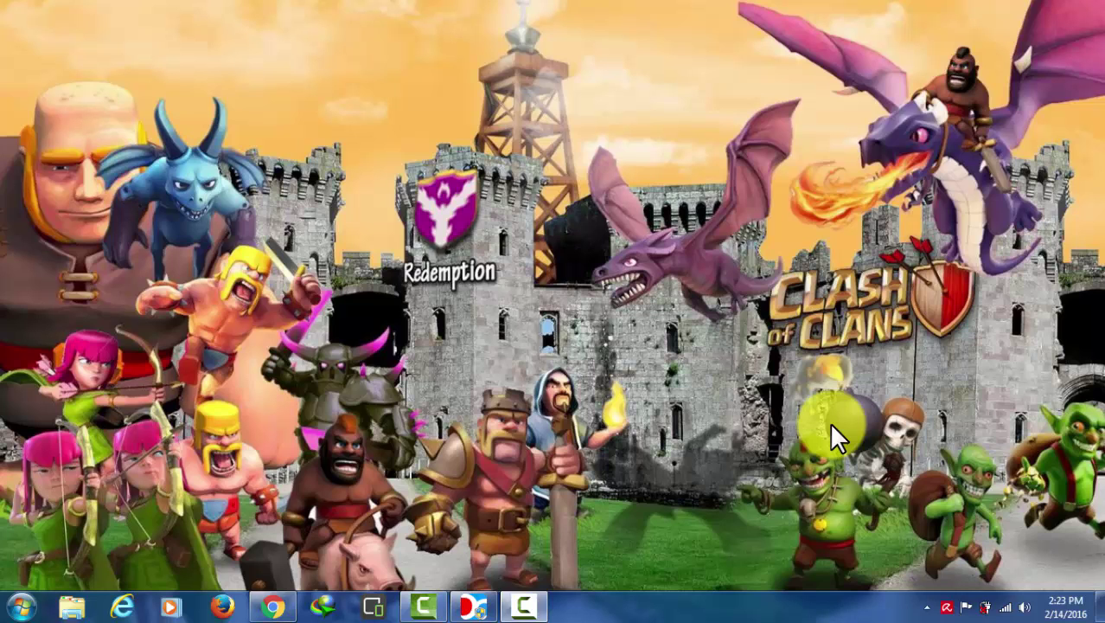
Step: Restore Droid4X and pan the village, inspecting the Giant Bomb and a Level 6 wall
click(483, 606)
drag(761, 275, 596, 273)
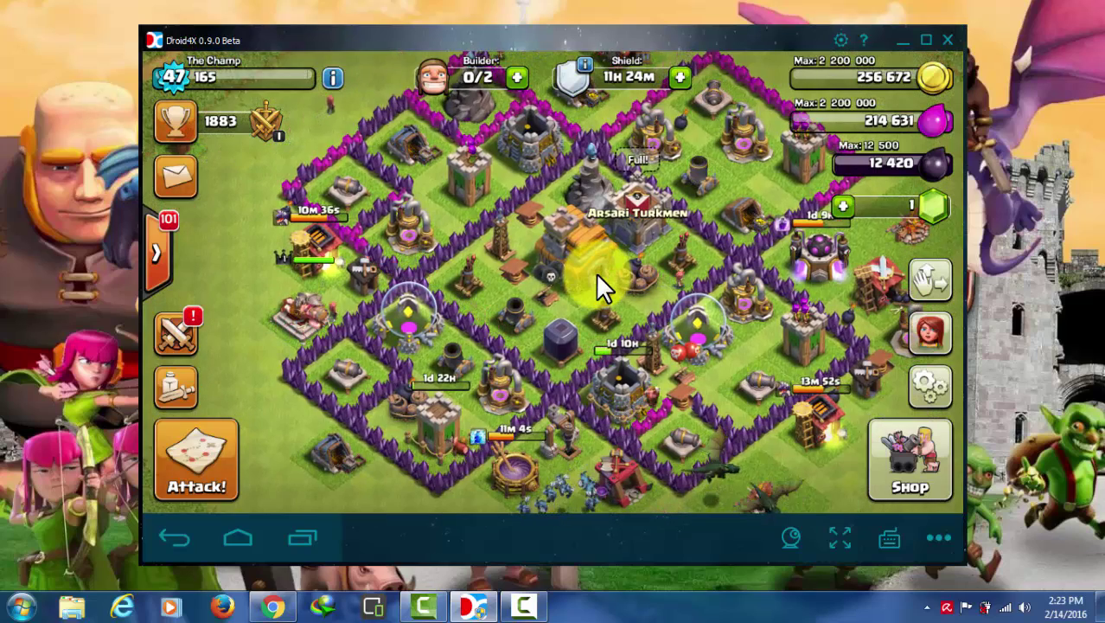
click(592, 259)
drag(592, 259, 598, 325)
click(598, 325)
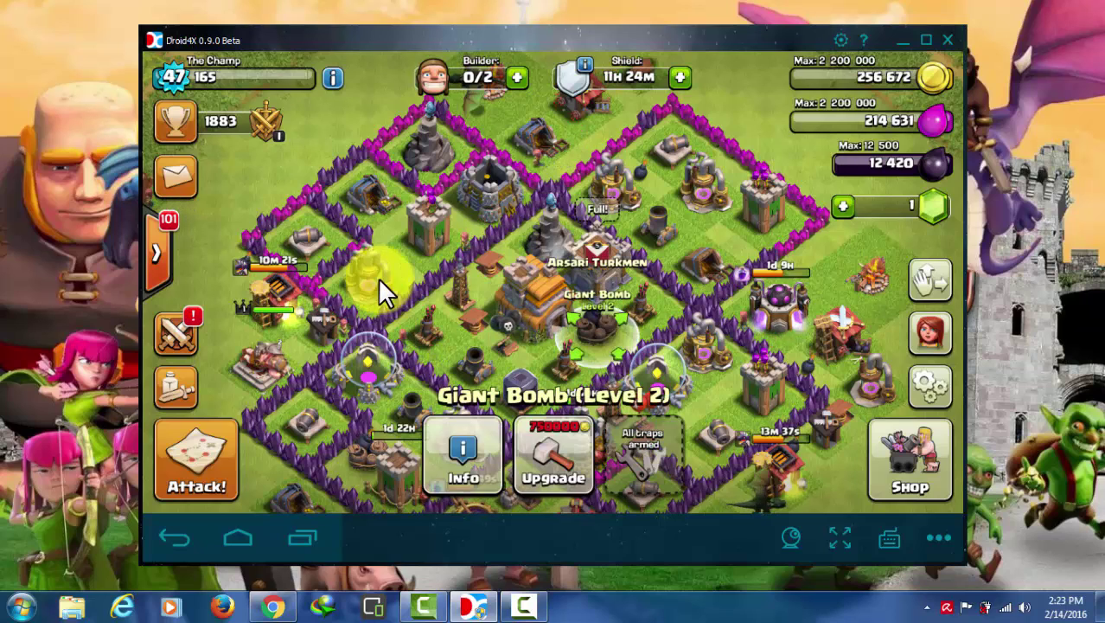
click(266, 182)
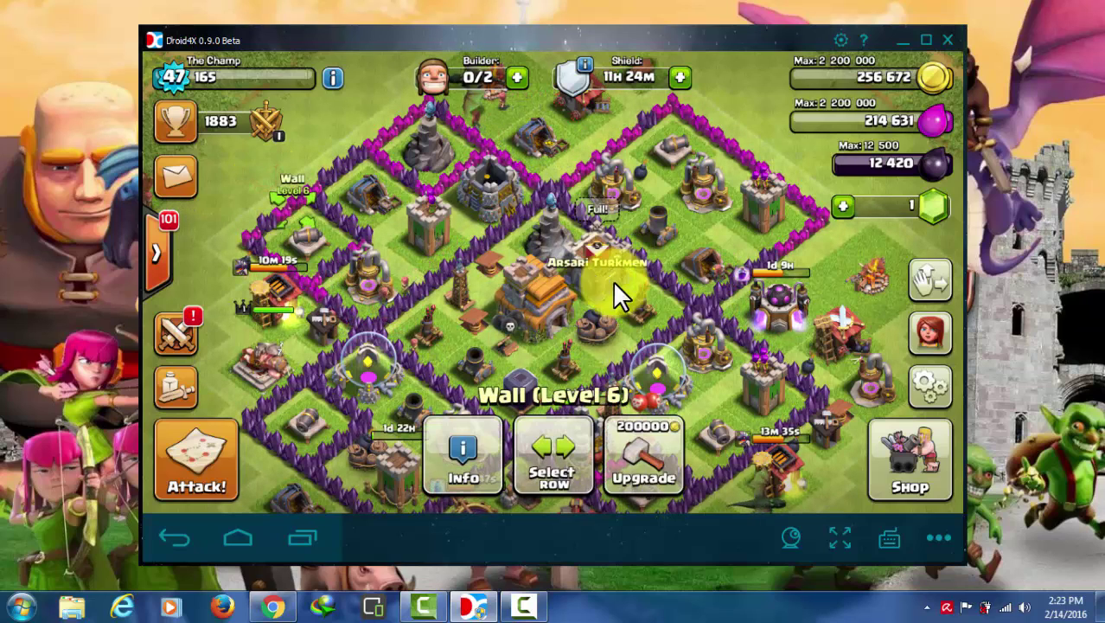
Step: Pan the village further, then start Attack! and Find a Match for a multiplayer opponent
drag(570, 320, 574, 239)
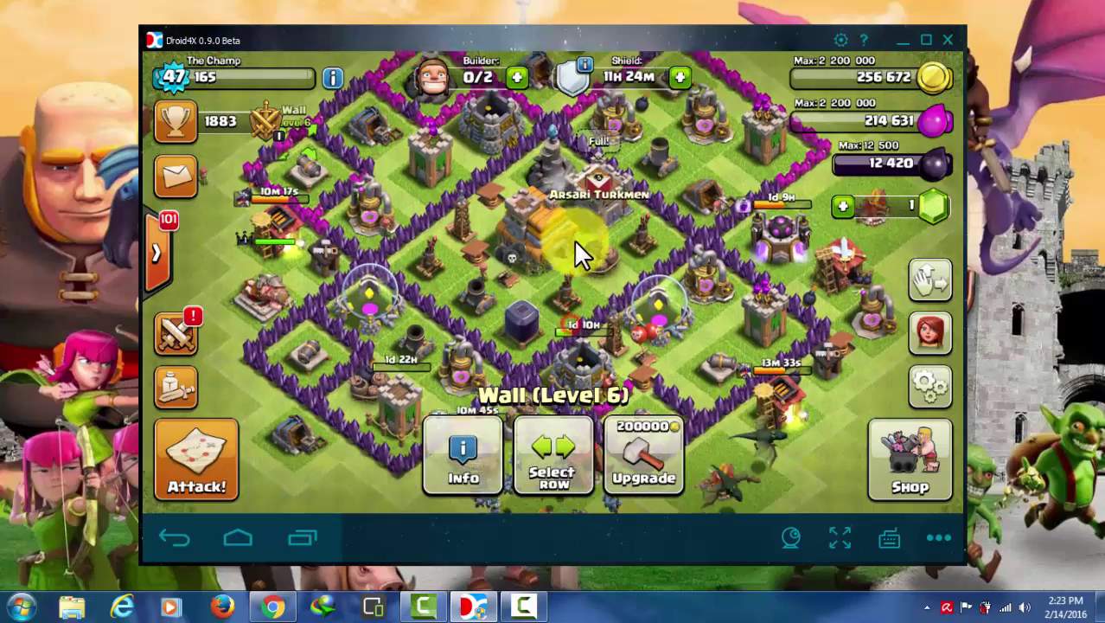
drag(674, 204, 645, 228)
click(226, 453)
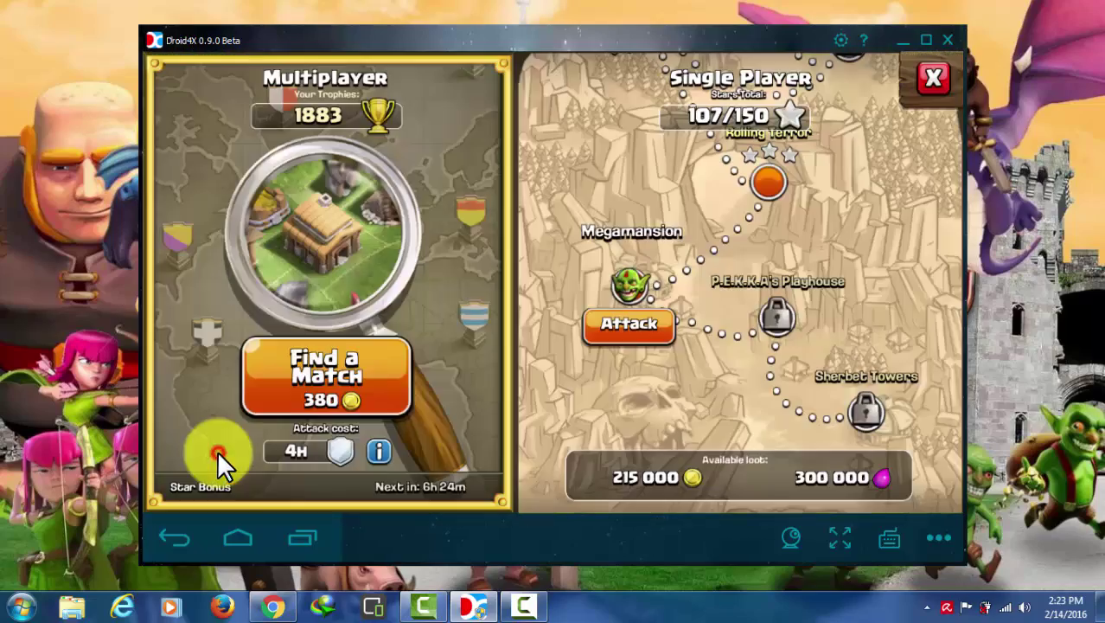
click(322, 379)
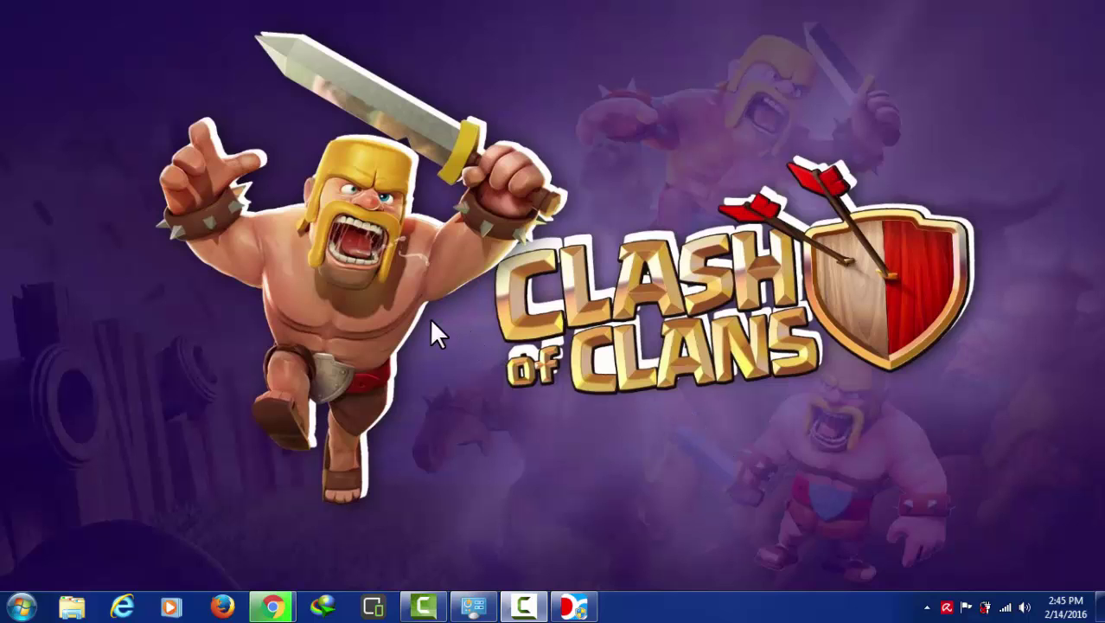
Step: In Chrome, run a Google search for 'droid4x'
click(277, 610)
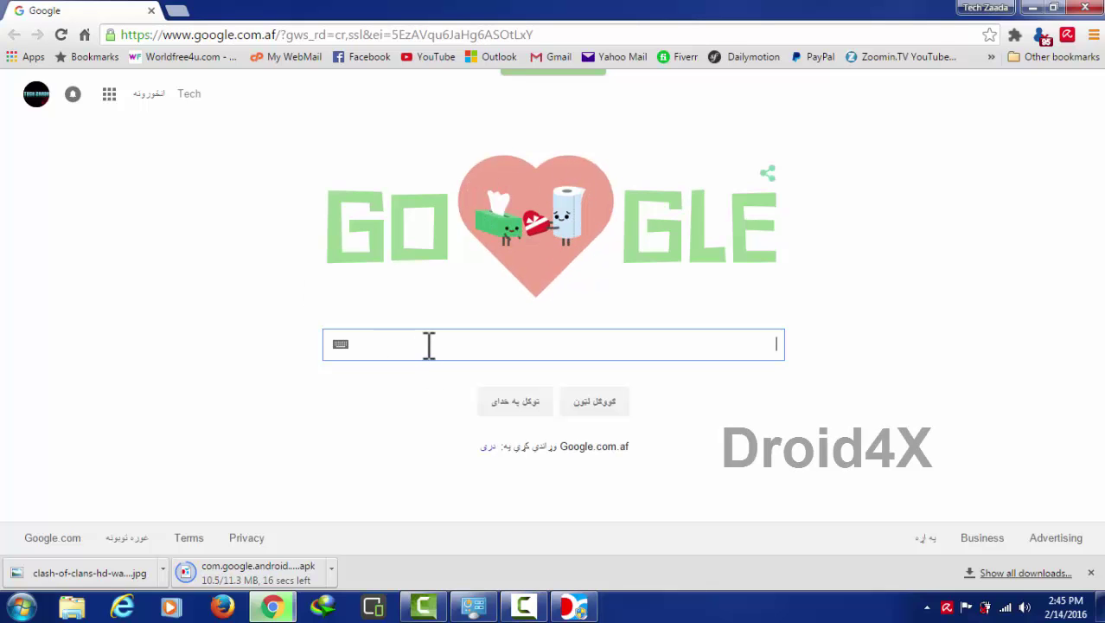
text(droid)
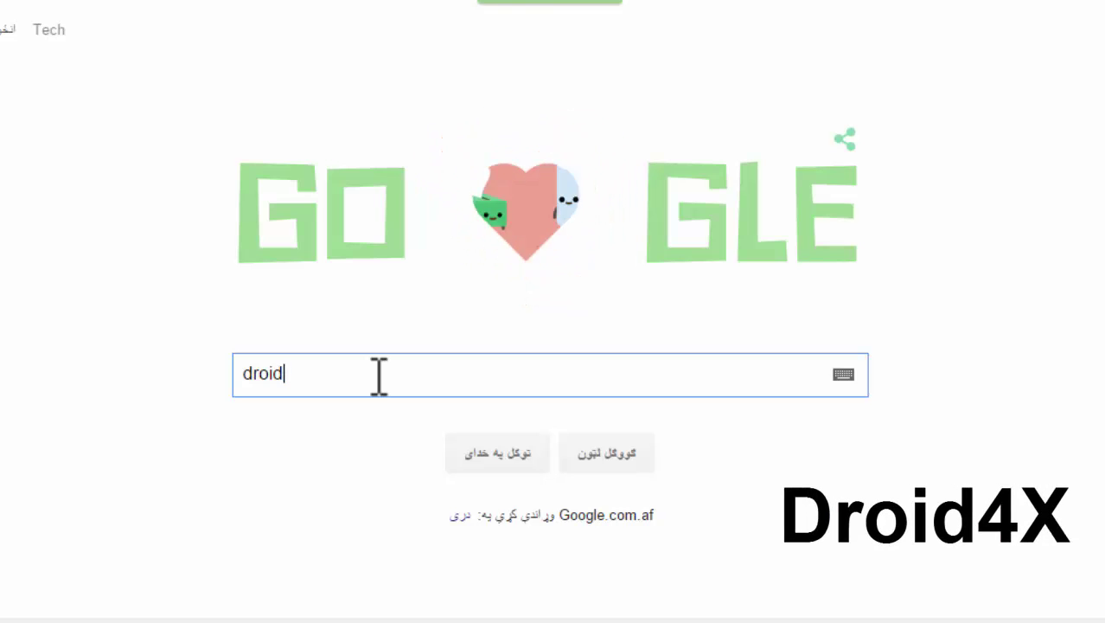
text(4)
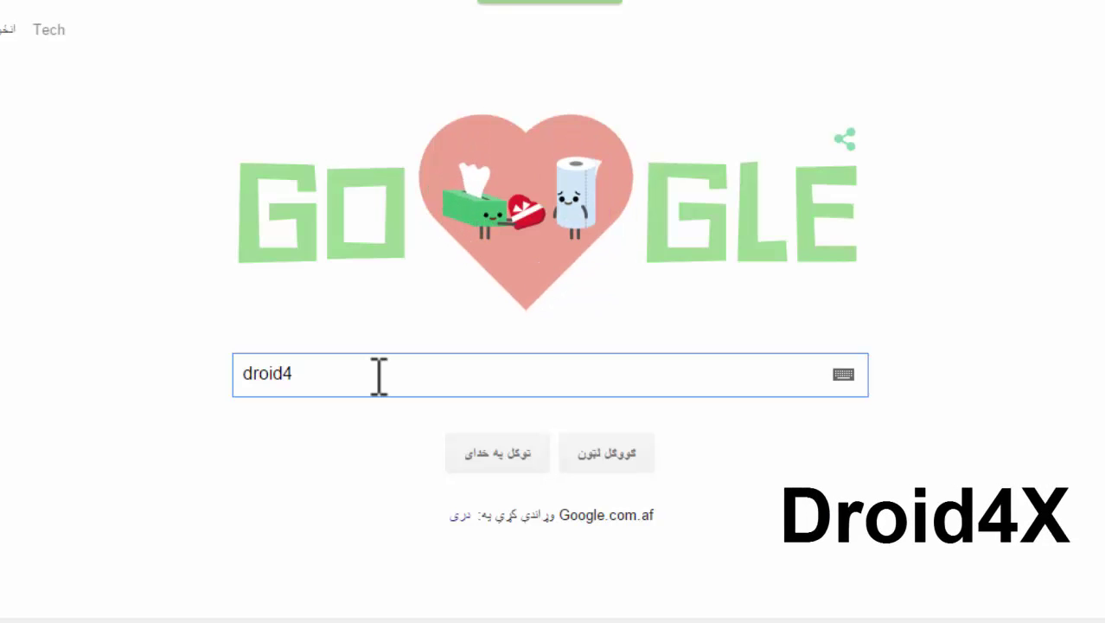
text(x)
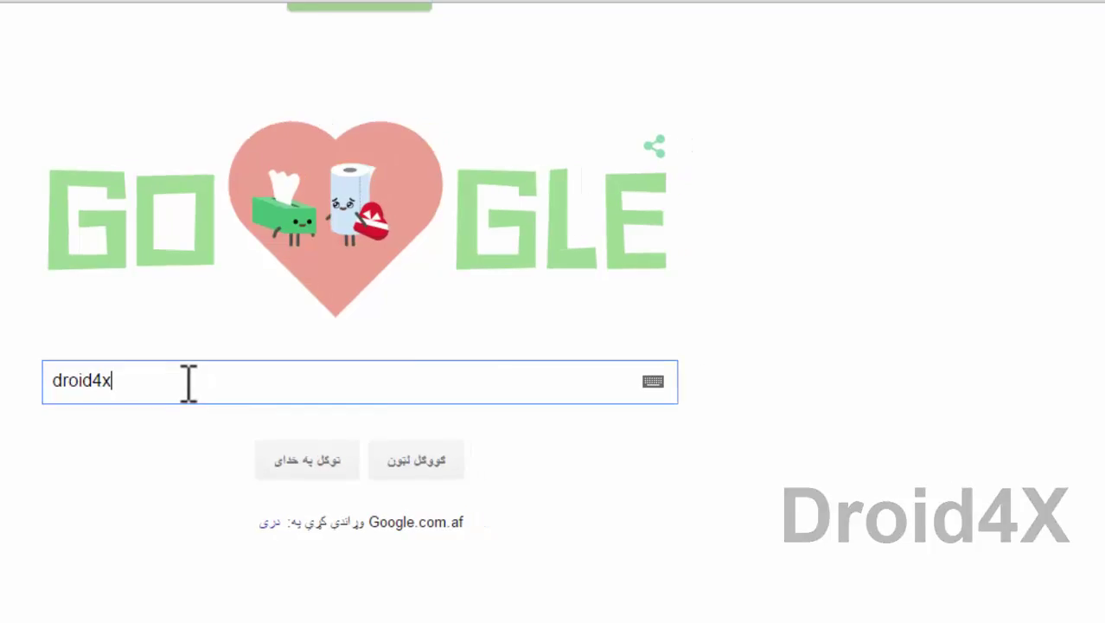
key(Return)
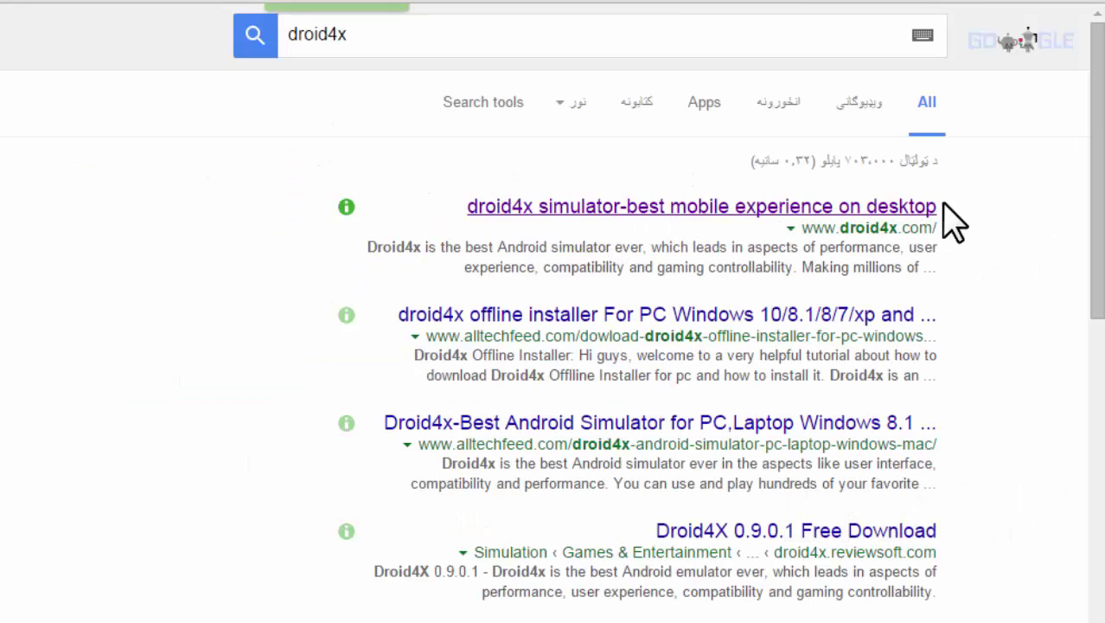
click(746, 216)
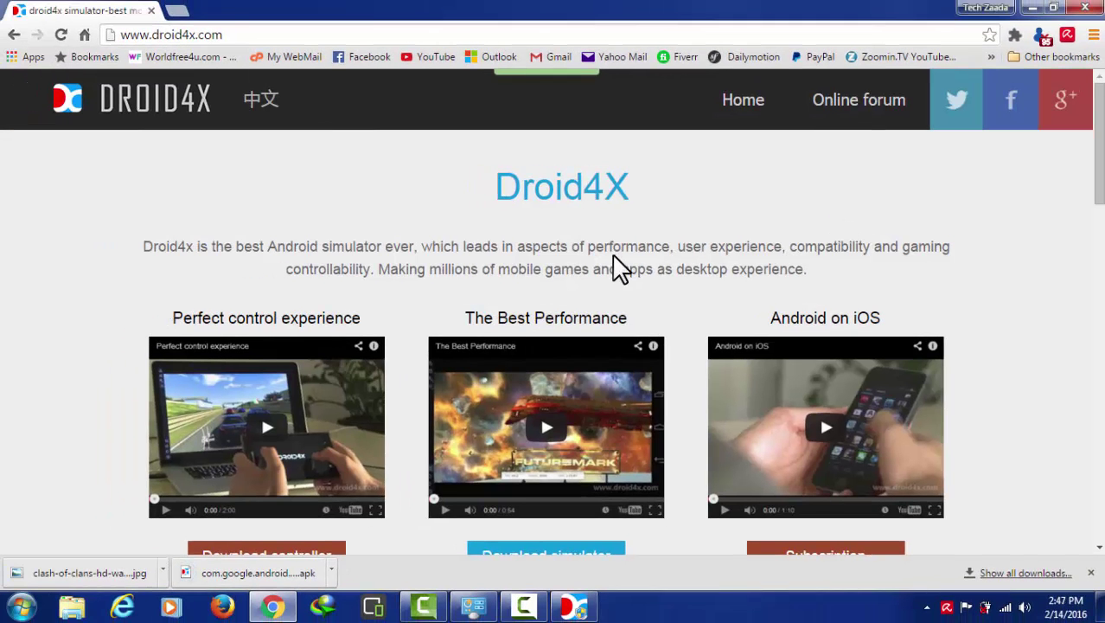
scroll(621, 269, down, 1)
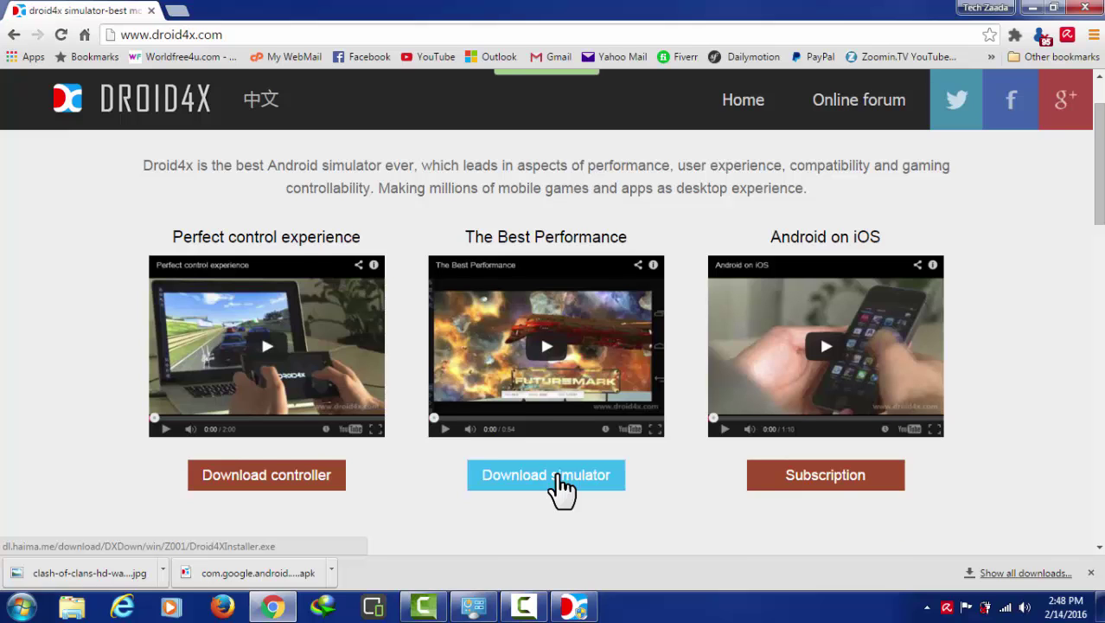
scroll(562, 487, up, 1)
scroll(562, 487, down, 2)
scroll(560, 489, up, 2)
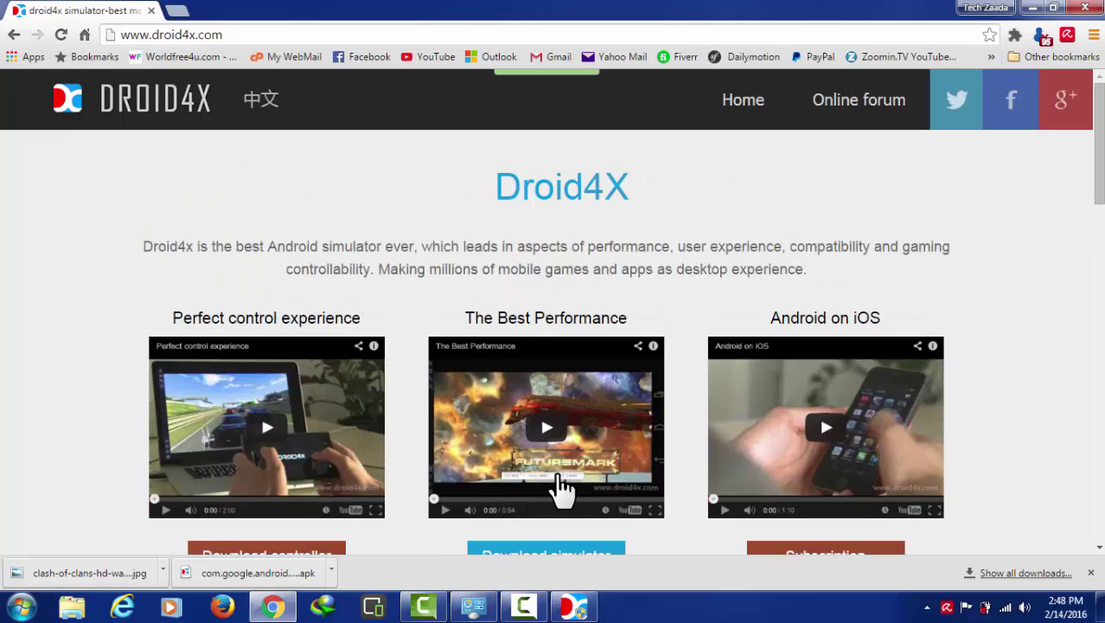
click(1034, 8)
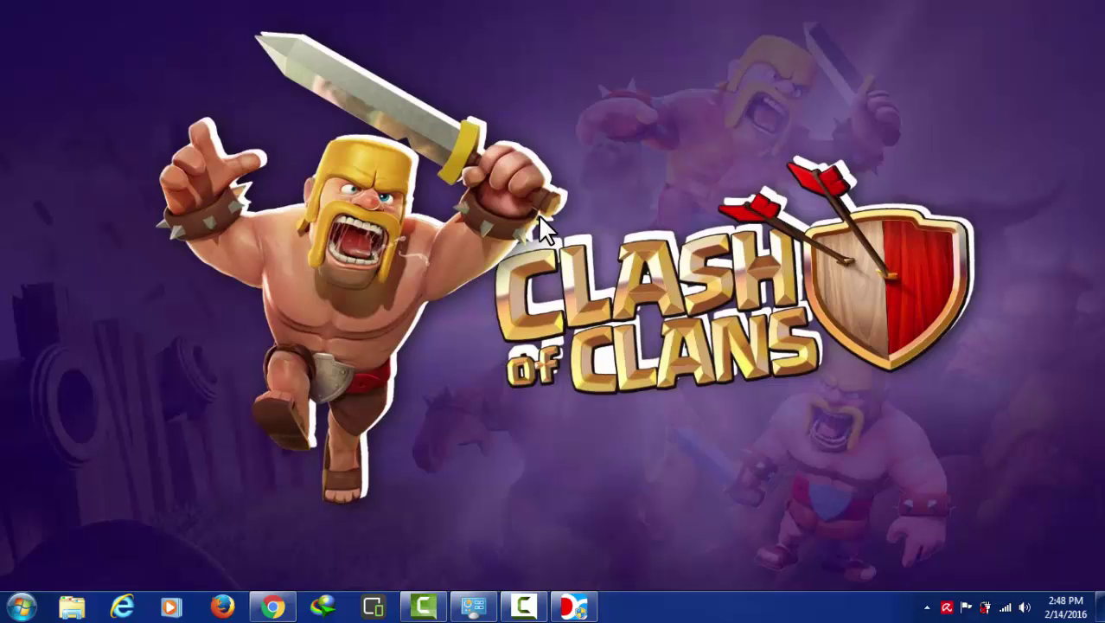
Step: Refresh the Windows desktop and restore the Droid4X window
right_click(537, 214)
click(604, 260)
click(578, 605)
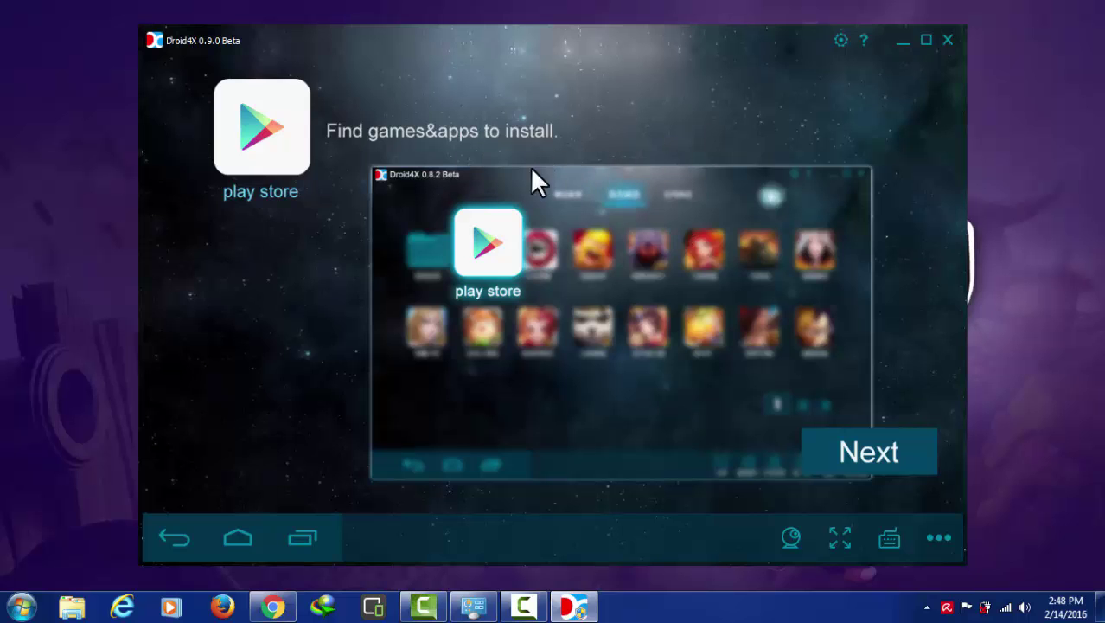
Step: Page through the Droid4X tutorial with Next and finish it with I got it
click(873, 453)
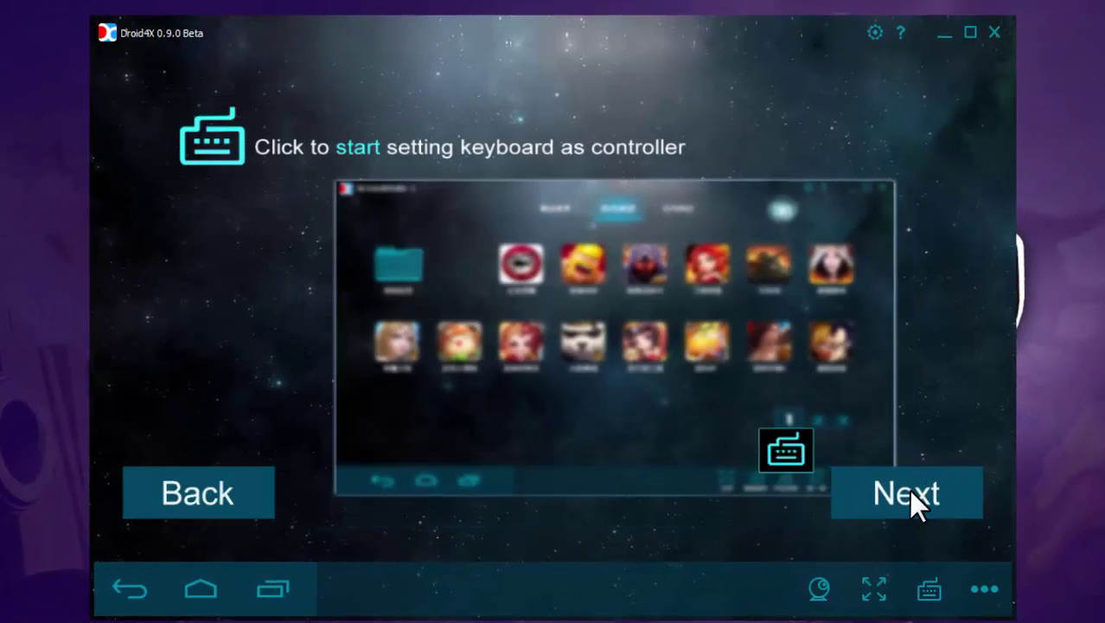
click(909, 489)
click(909, 490)
click(909, 490)
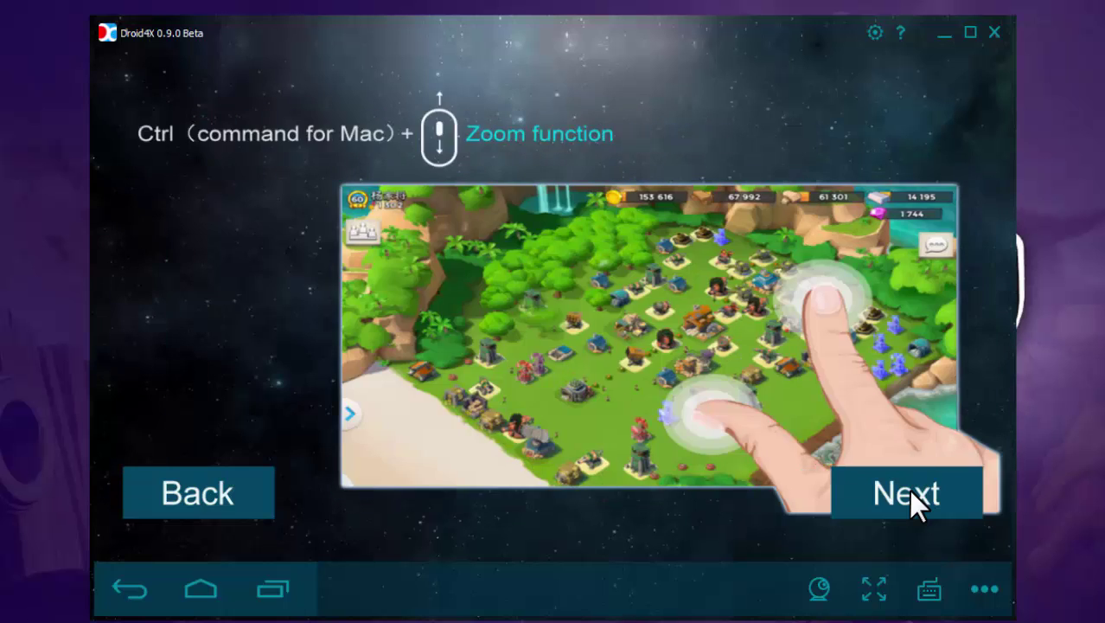
click(909, 490)
click(909, 489)
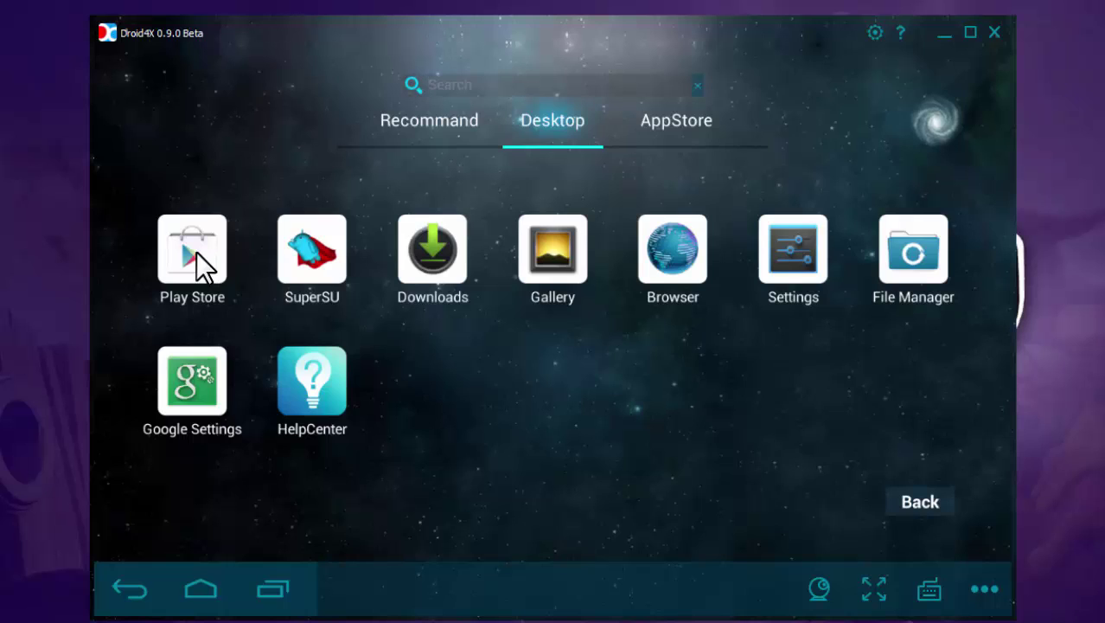
Step: Briefly open the Play Store, then open Droid4X Settings on Basic Setting (1280×720 landscape)
click(196, 252)
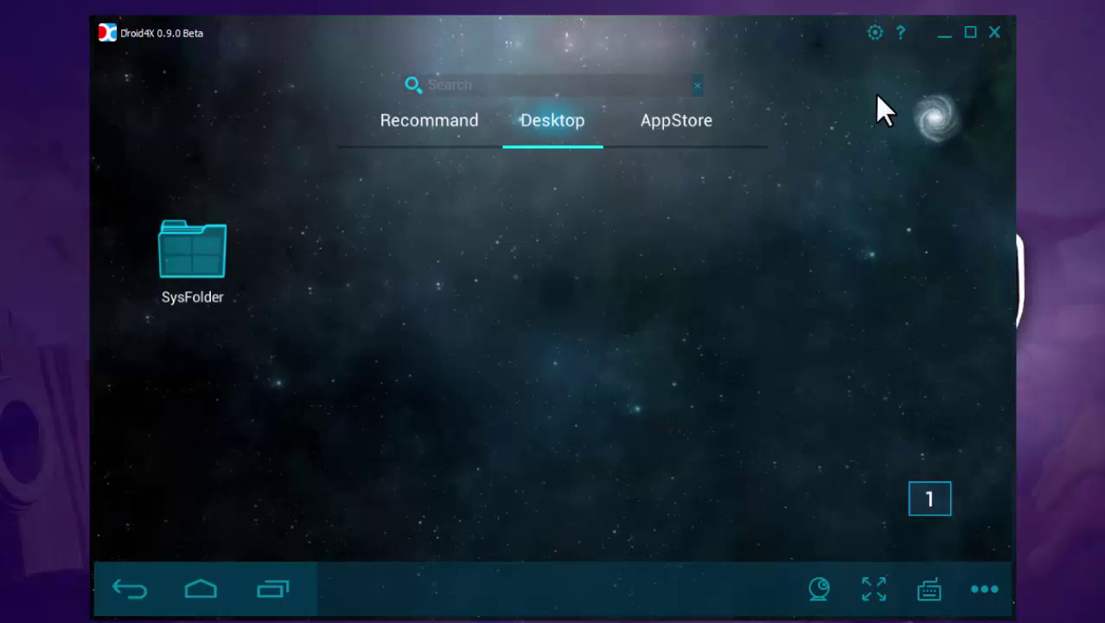
click(874, 36)
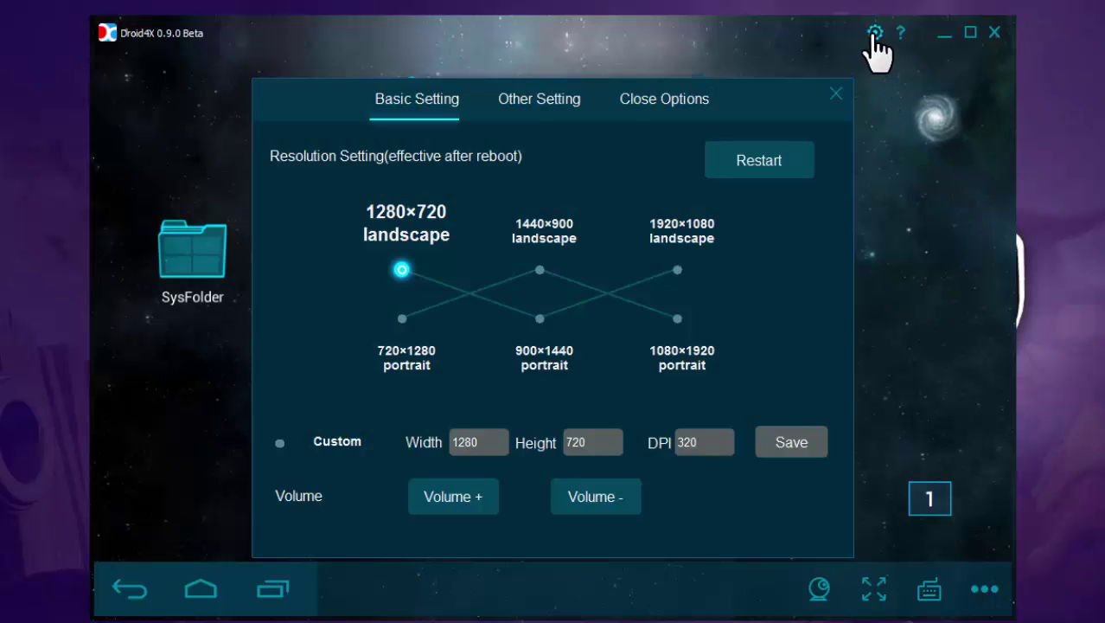
Step: Under Other Setting, use Apk Install to choose the Clash of Clans 8.116.2 apk from Downloads
click(545, 96)
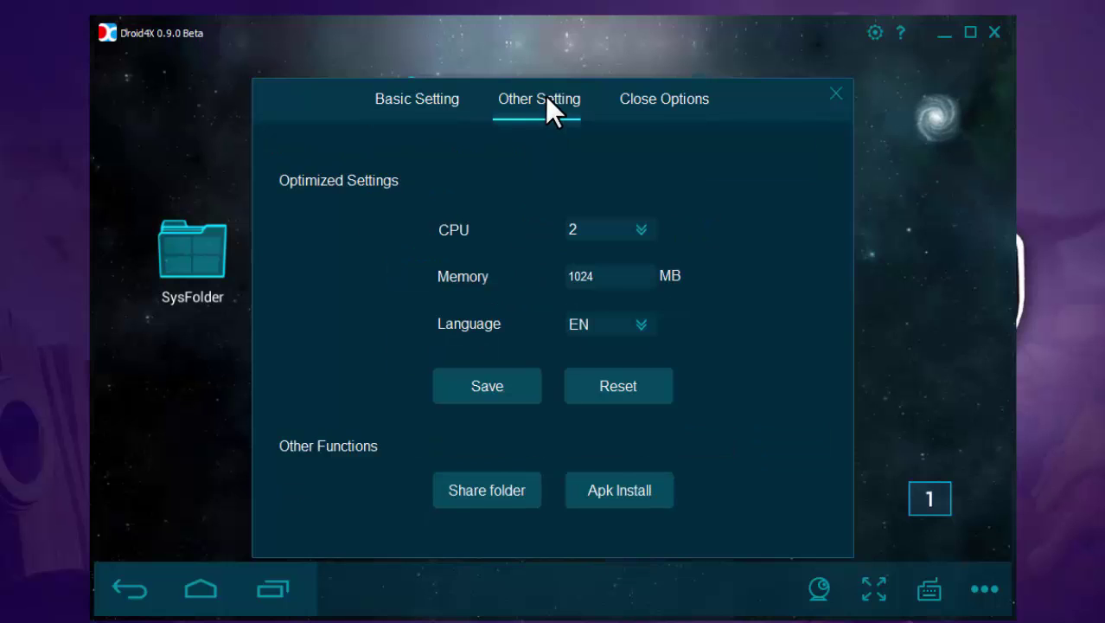
click(616, 494)
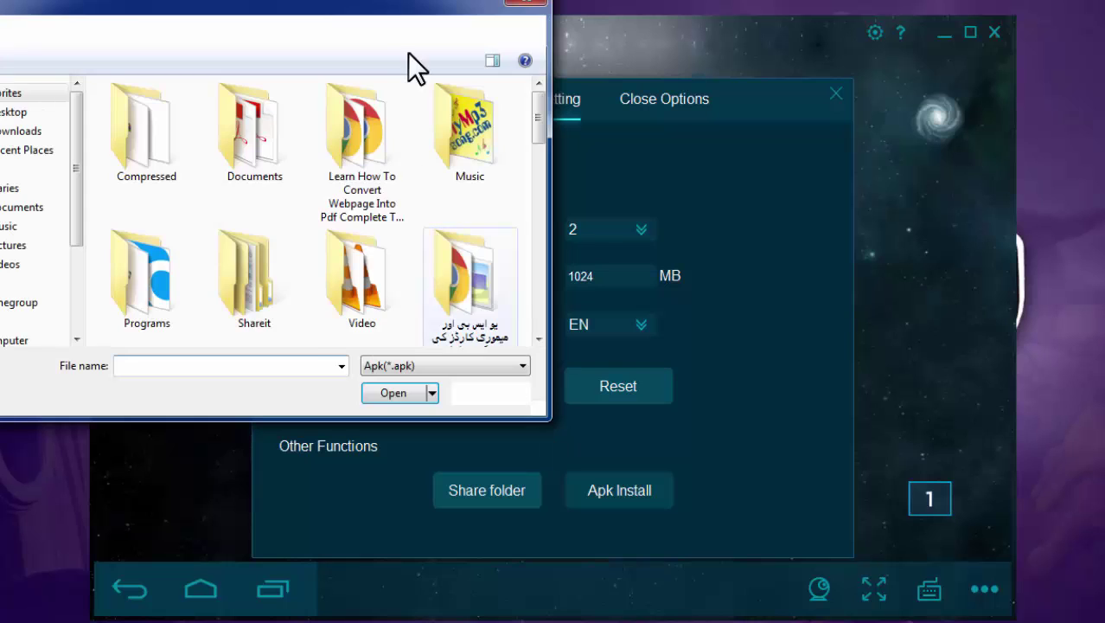
drag(355, 2, 644, 38)
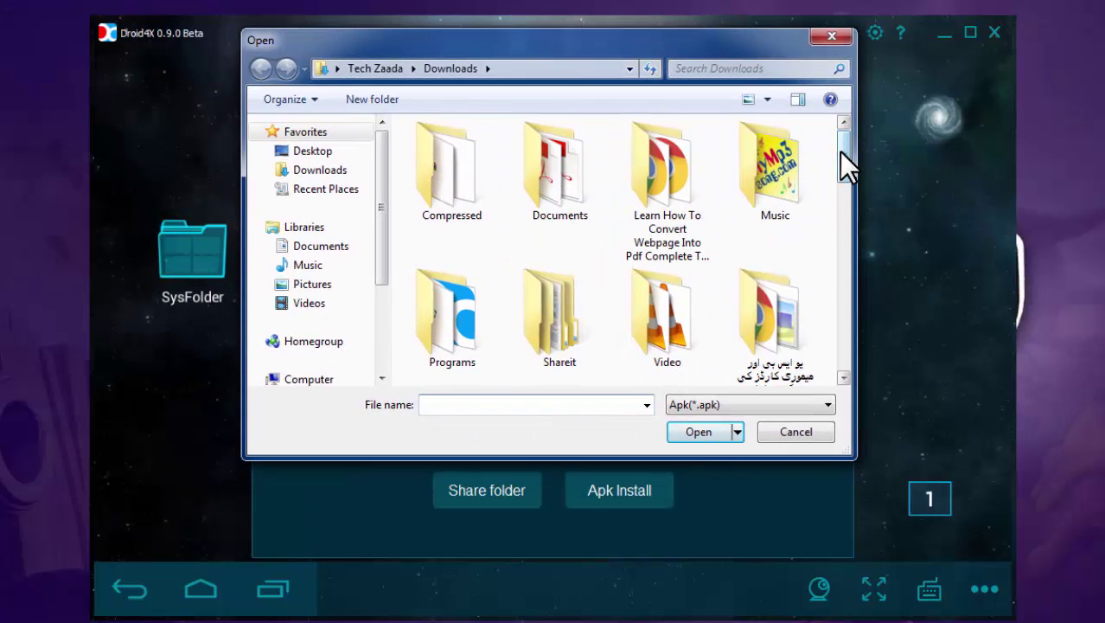
drag(843, 154, 841, 266)
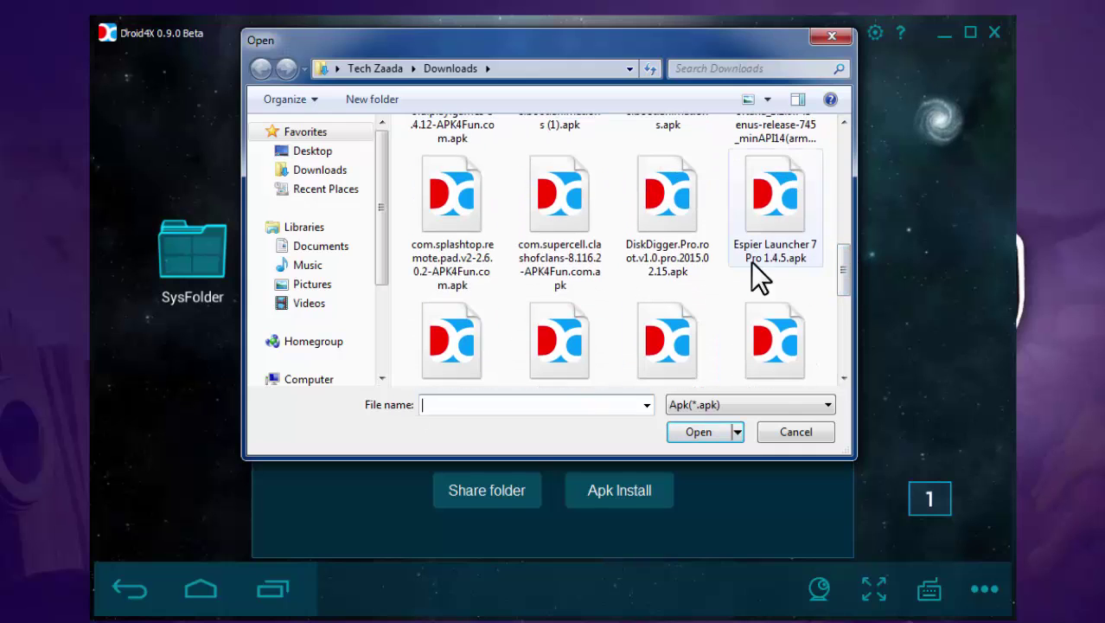
click(570, 203)
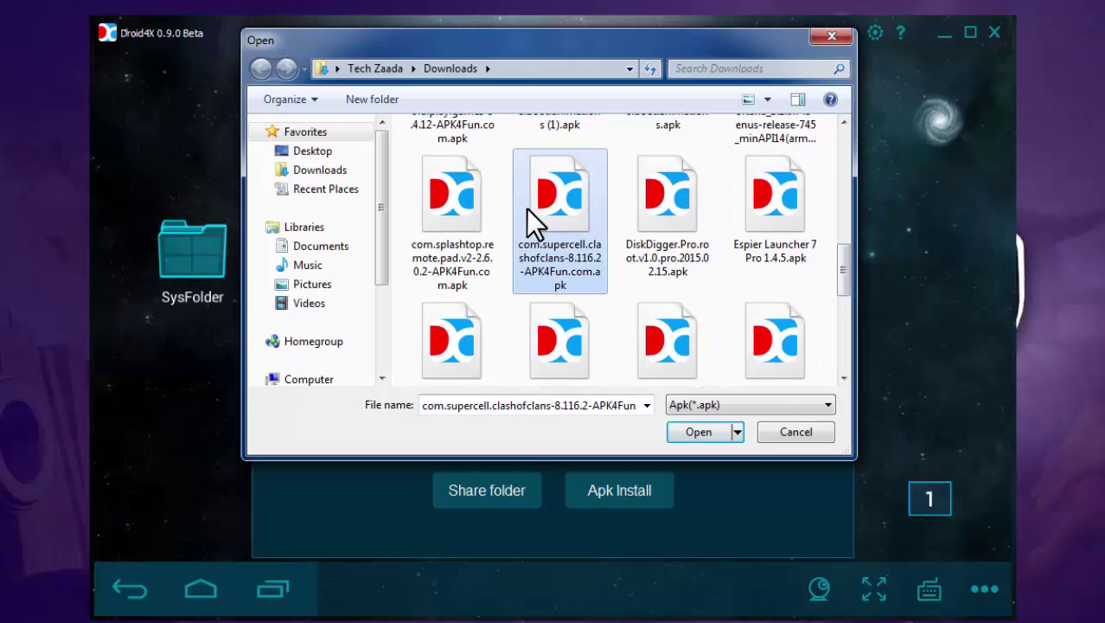
click(699, 431)
Step: Launch the installed Clash of Clans and accept the In-App Purchases notice with Okay
click(308, 256)
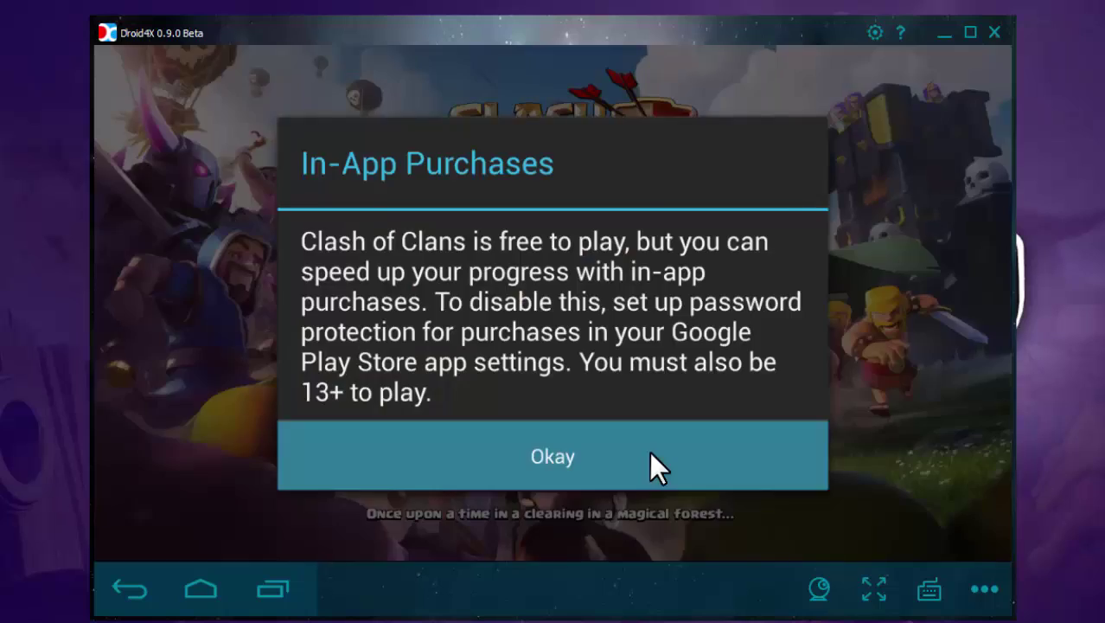
click(650, 454)
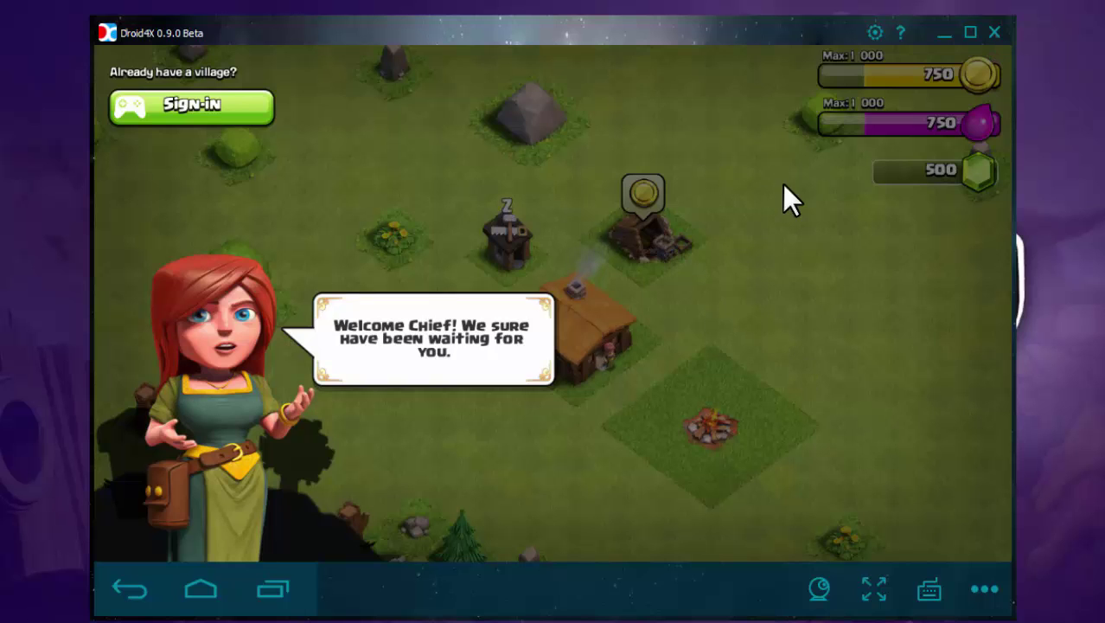
Step: Try signing in with an existing Google account's e-mail and password, then press Home
click(189, 108)
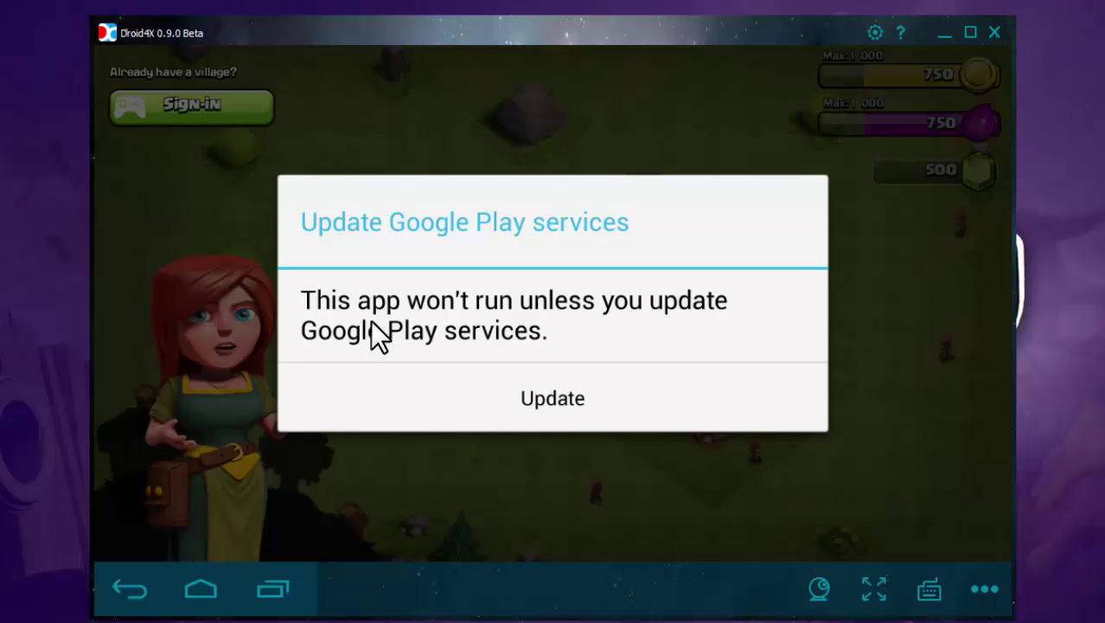
click(552, 399)
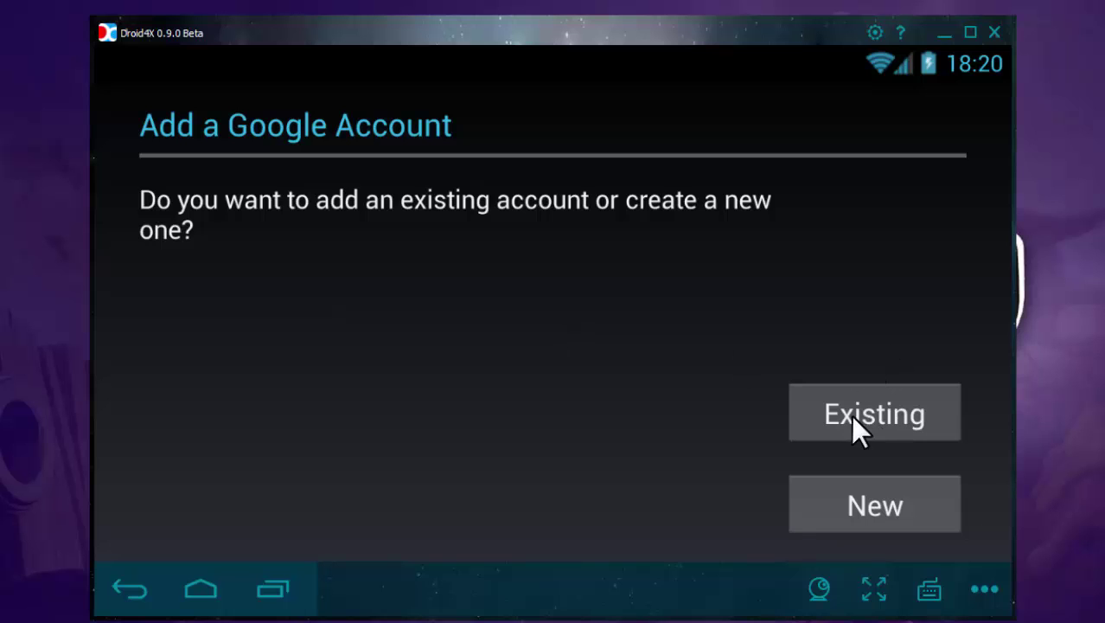
click(887, 416)
click(227, 259)
text(••••••••••••!)
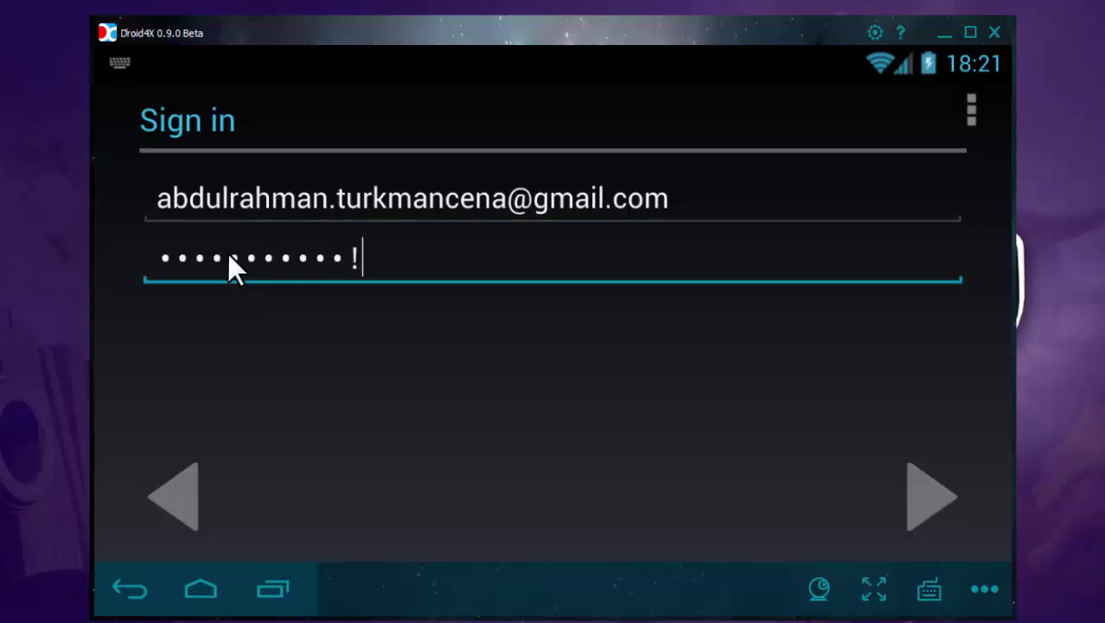
click(930, 500)
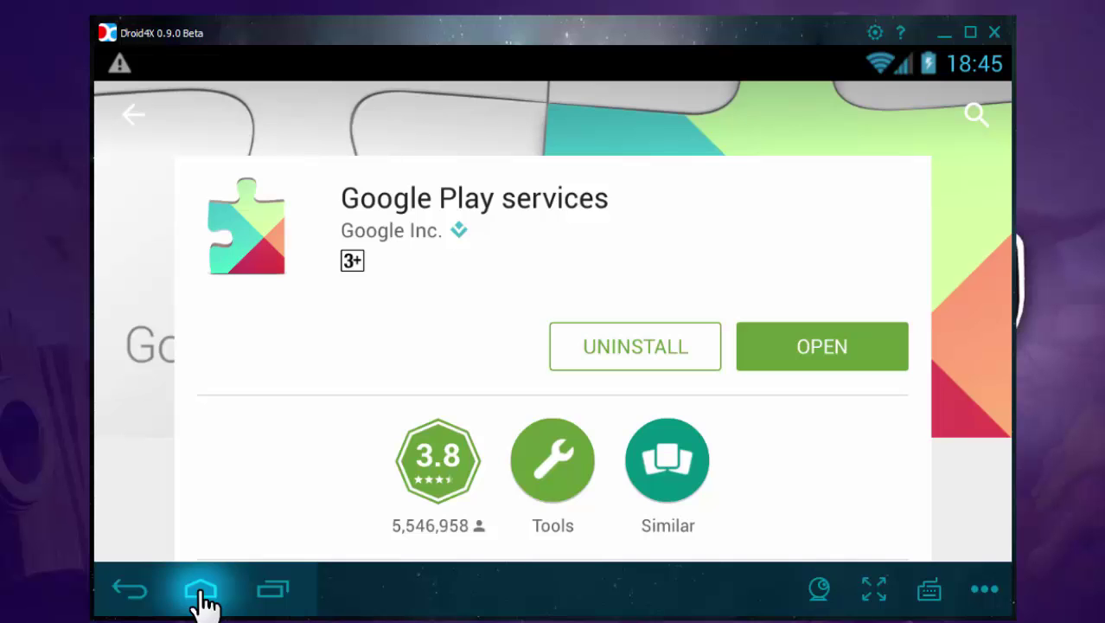
click(201, 592)
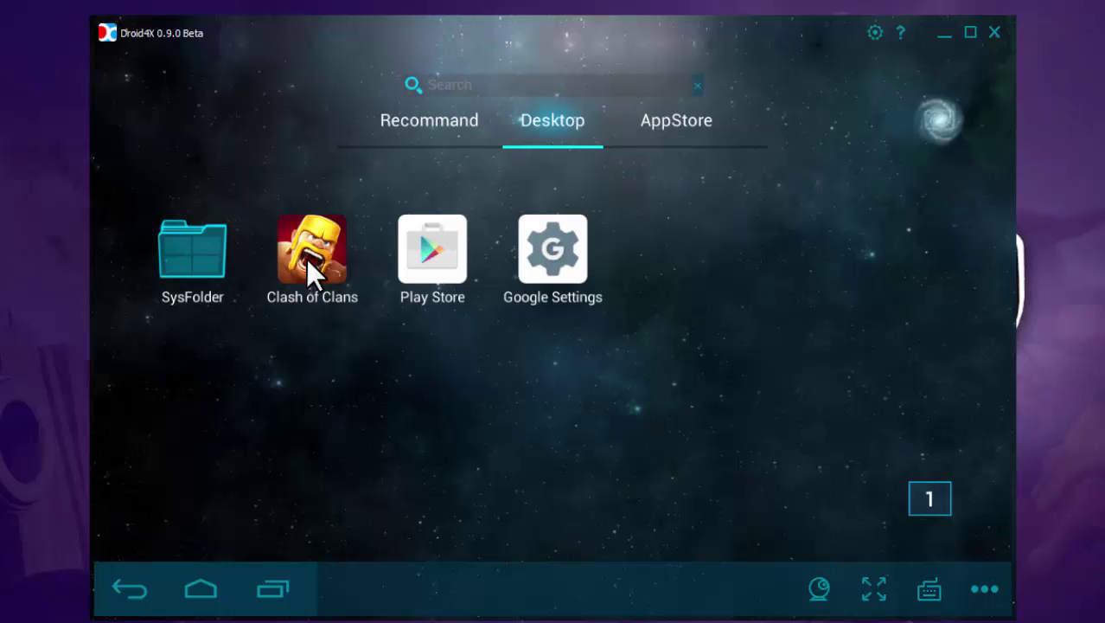
Step: Relaunch Clash of Clans, choose Sign-in, and accept INSTALL for Google Play Games
click(306, 259)
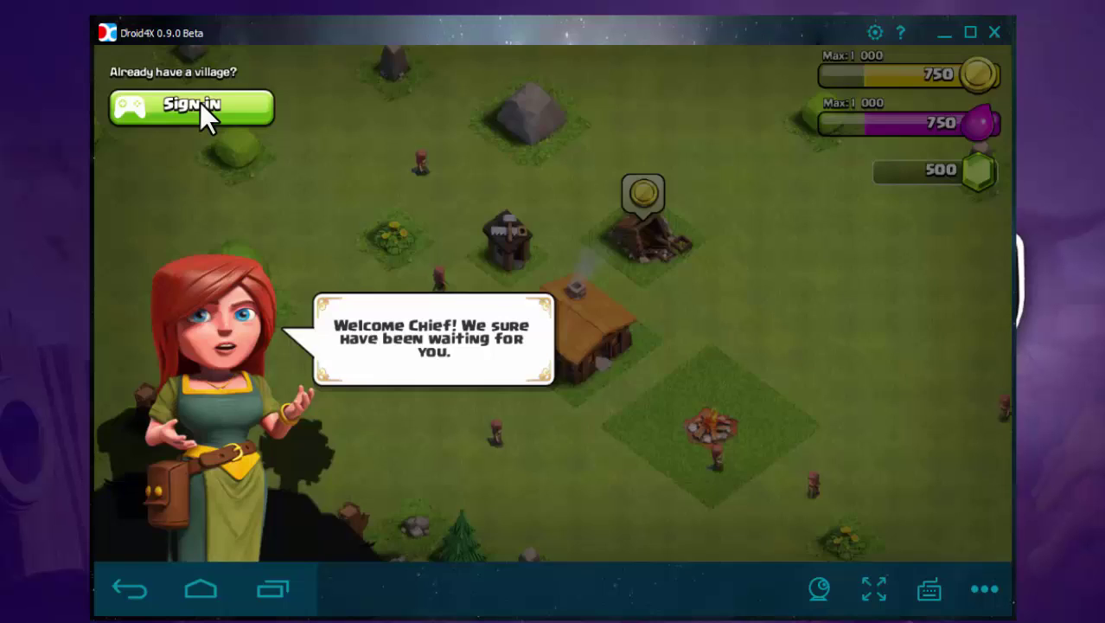
click(200, 103)
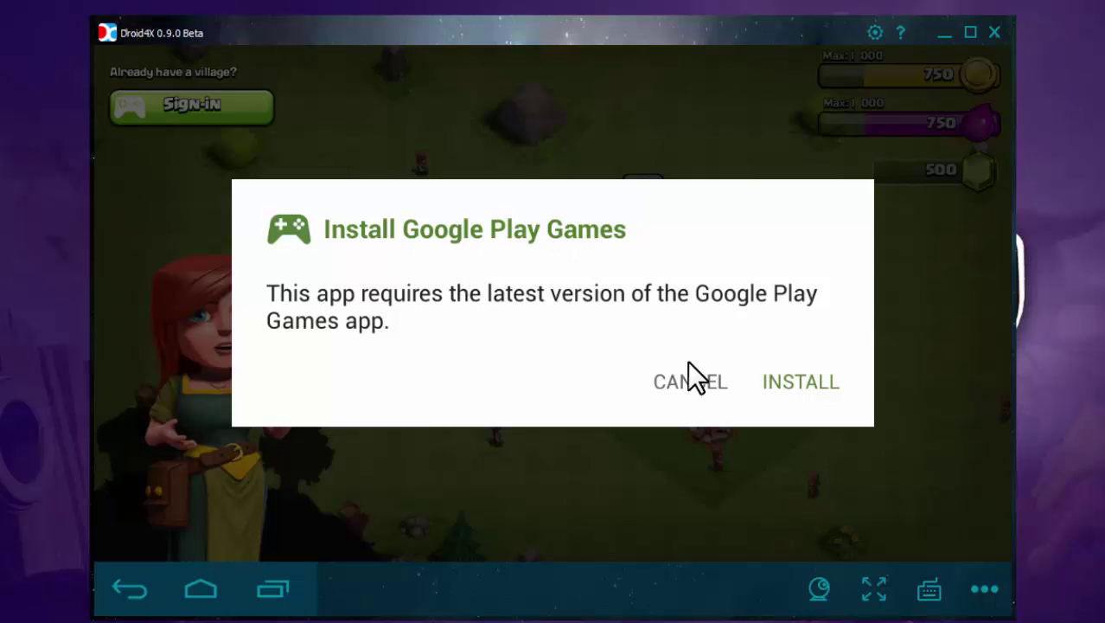
click(803, 380)
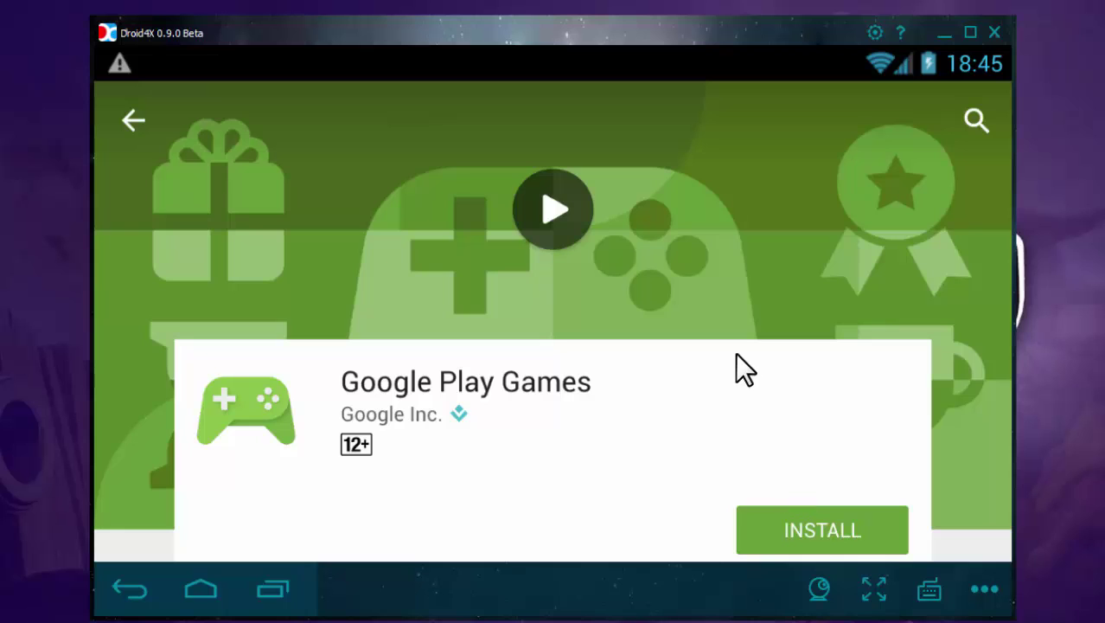
Step: Open Droid4X Settings' Other Setting tab and use Apk Install to add Google Play Games
click(875, 34)
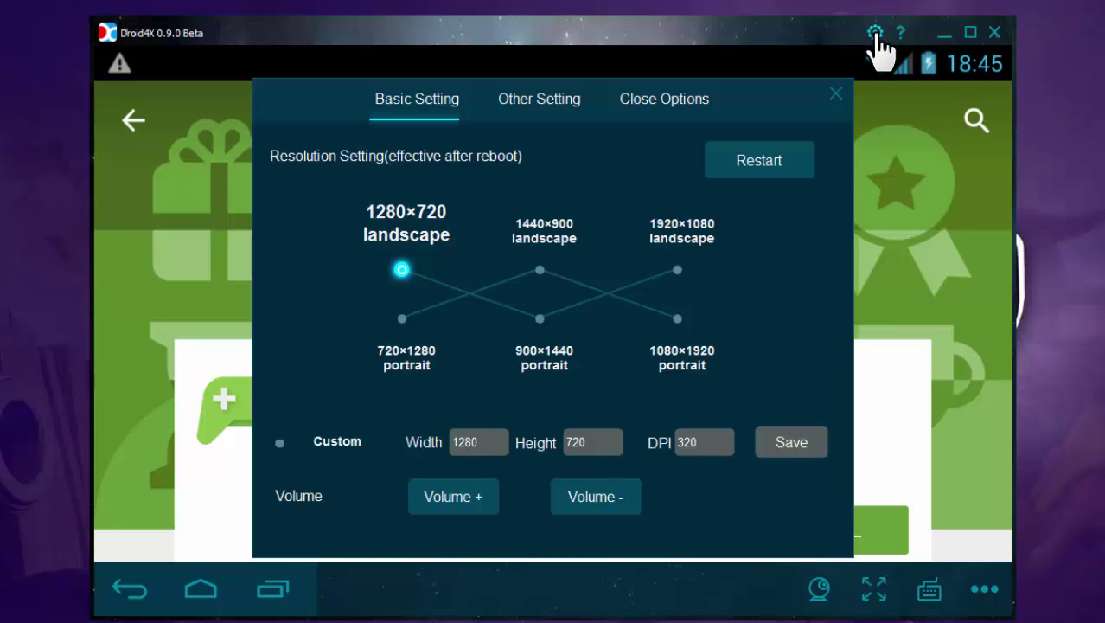
click(538, 102)
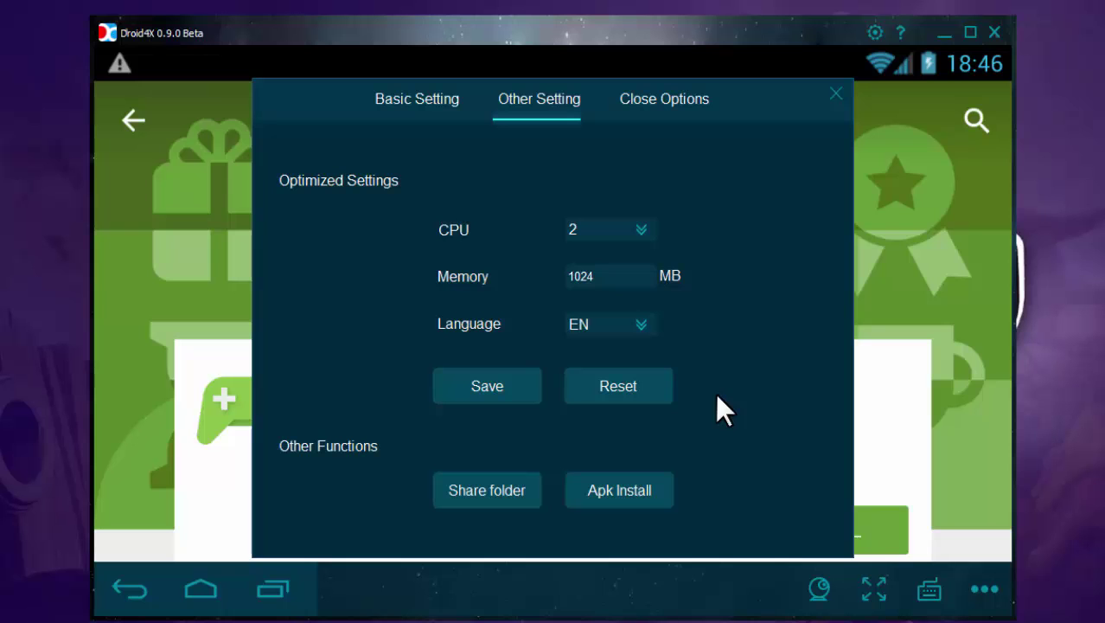
click(631, 493)
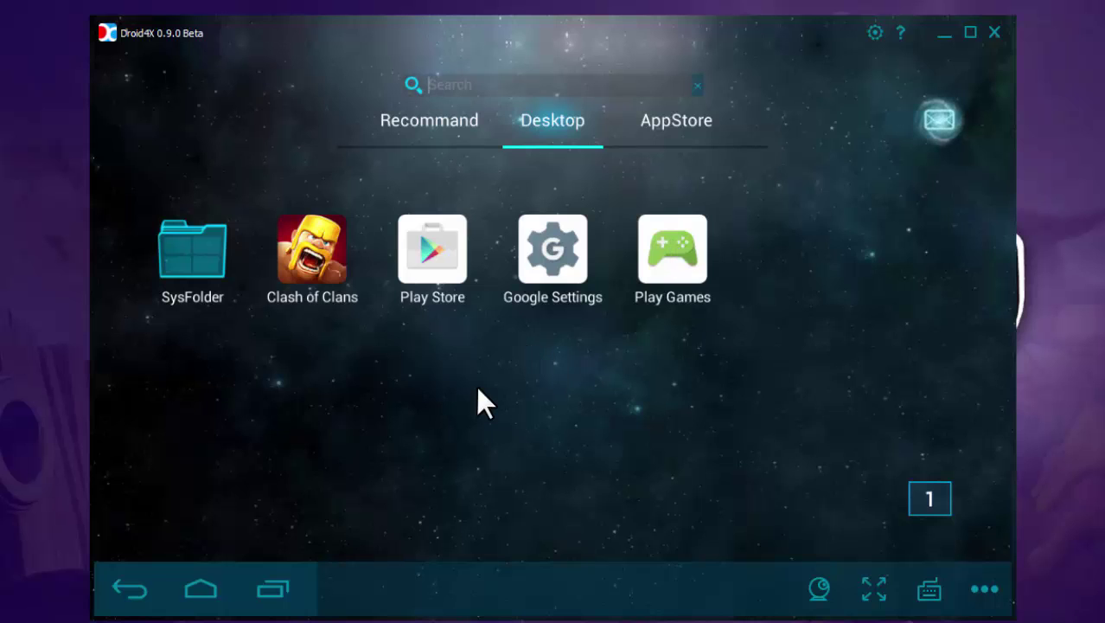
Step: Launch Clash of Clans, load the existing Town Hall 7 village, and pan around it
click(312, 247)
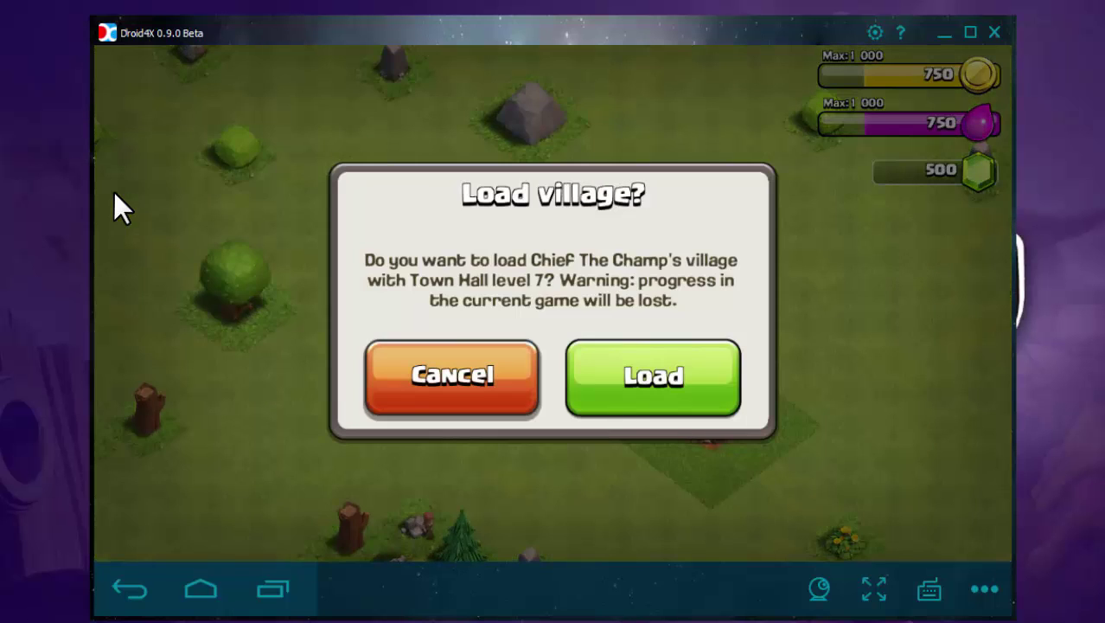
click(656, 375)
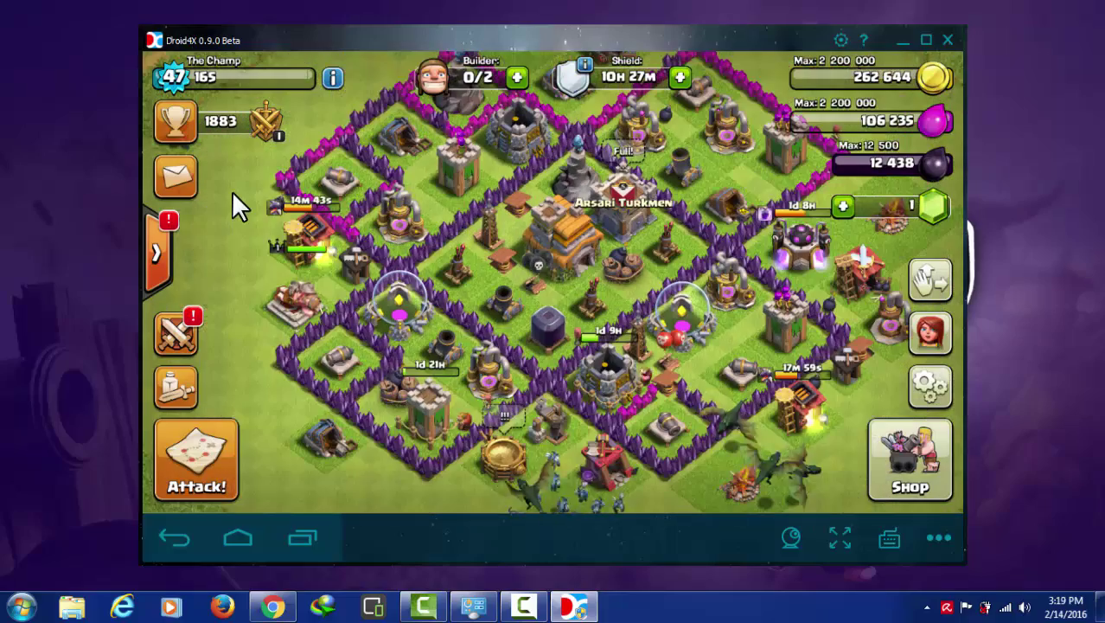
drag(626, 204, 642, 262)
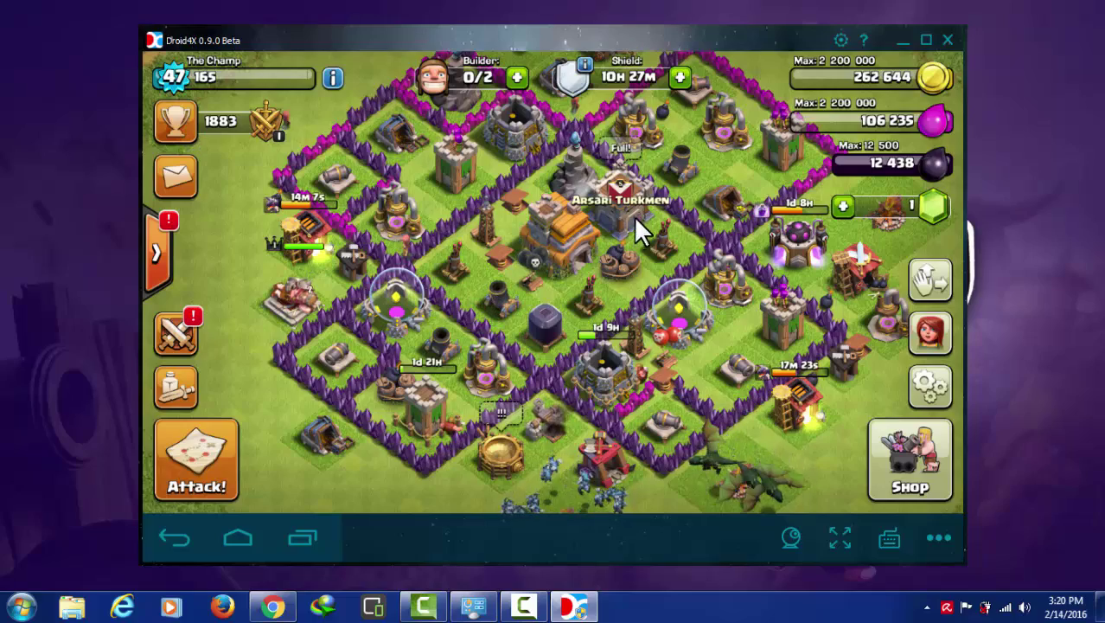
mouse_move(683, 196)
mouse_down()
mouse_move(663, 313)
mouse_move(685, 209)
mouse_up()
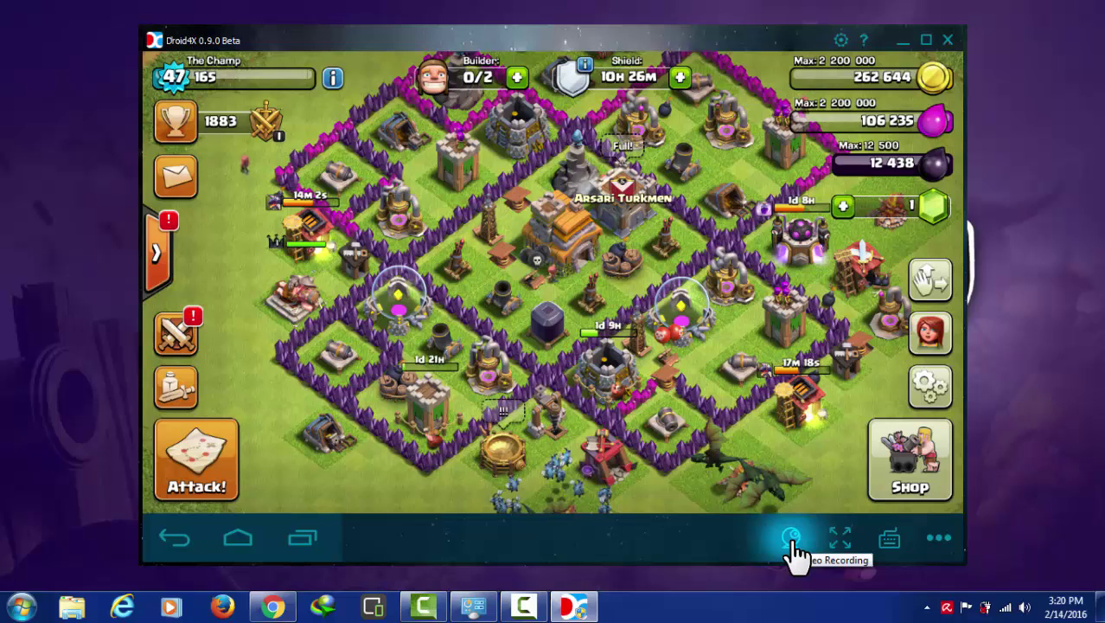
Step: Start a Droid4X video recording, then pan the village left and back right
click(793, 547)
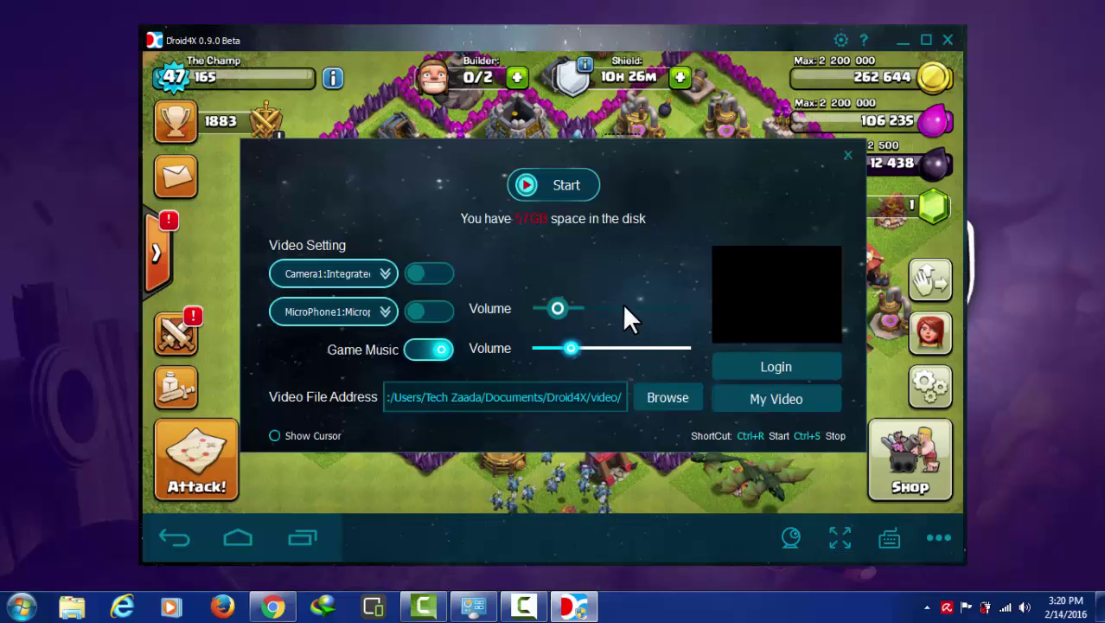
click(562, 186)
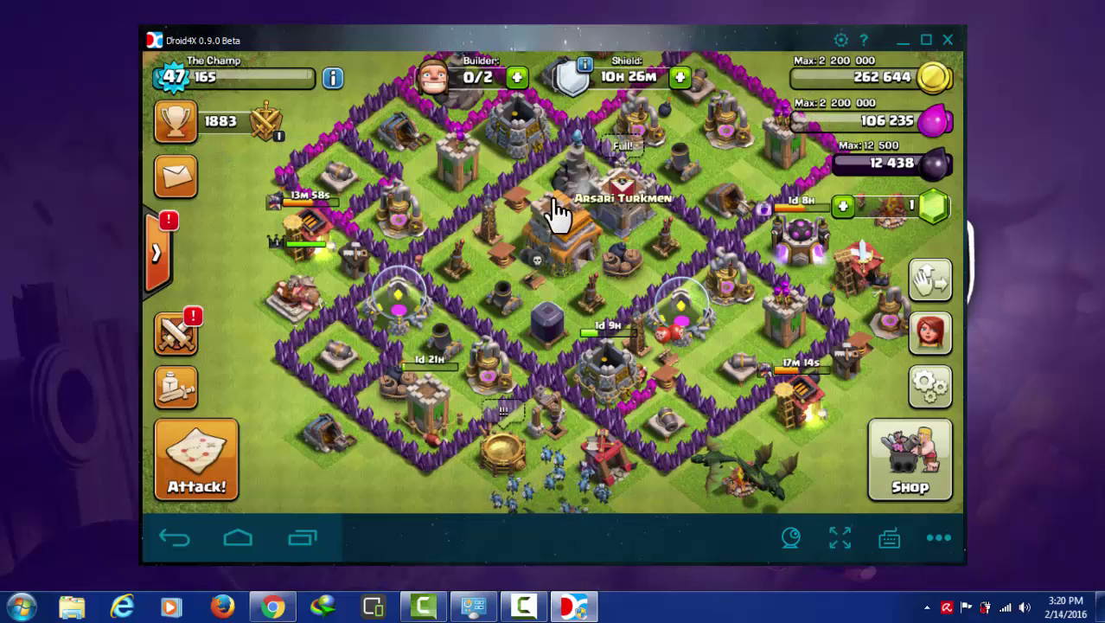
drag(686, 227, 660, 246)
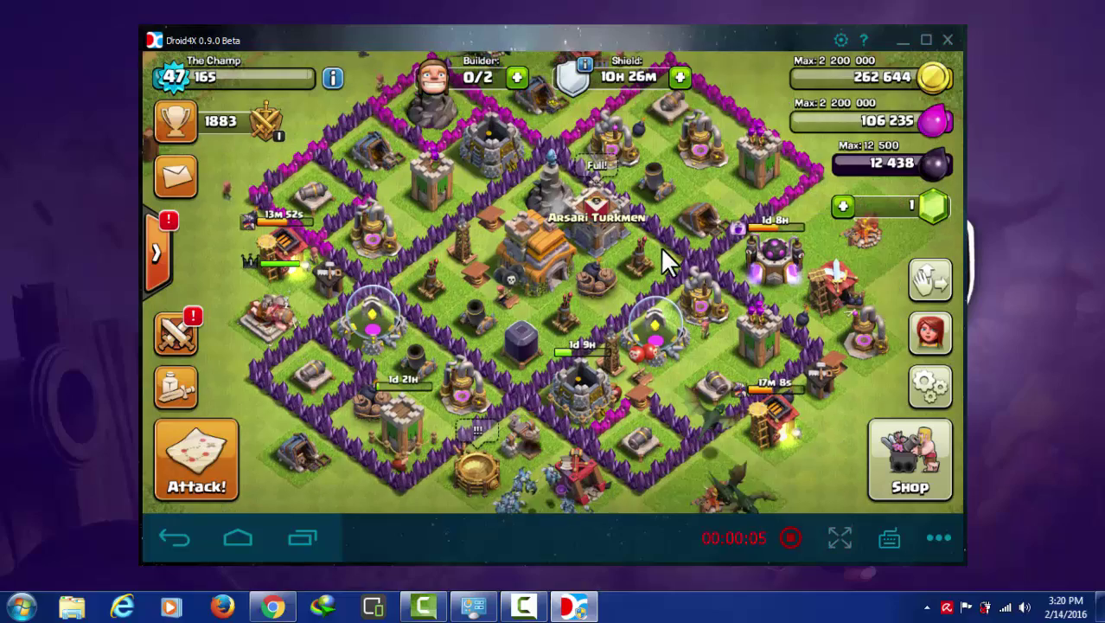
drag(222, 284, 274, 283)
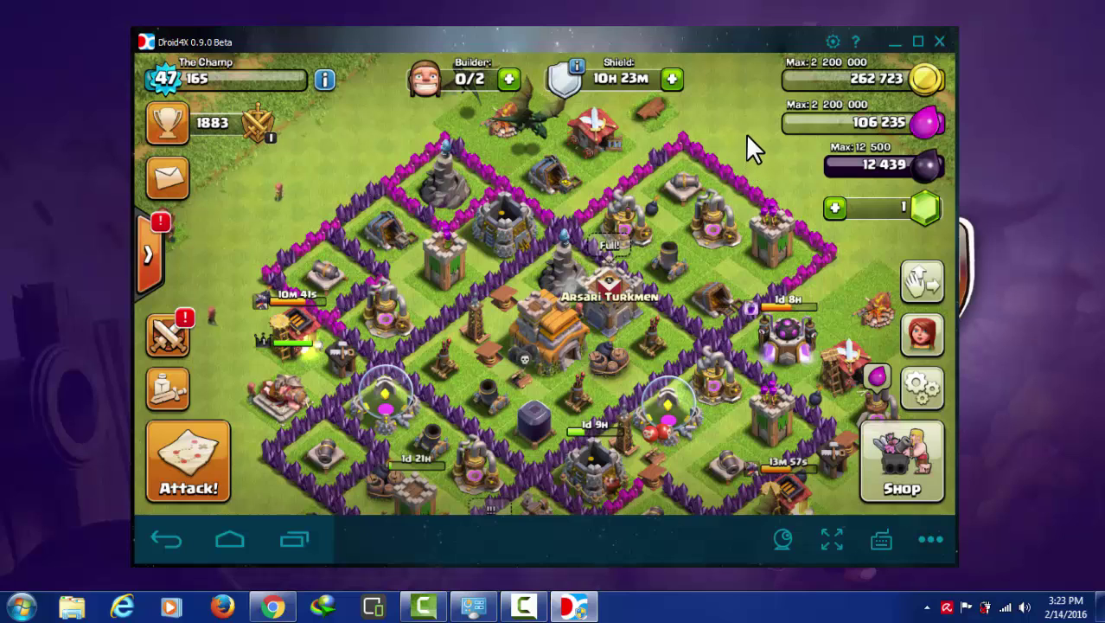
Step: Open the emulator settings and review the resolution, CPU, memory and language options
click(833, 43)
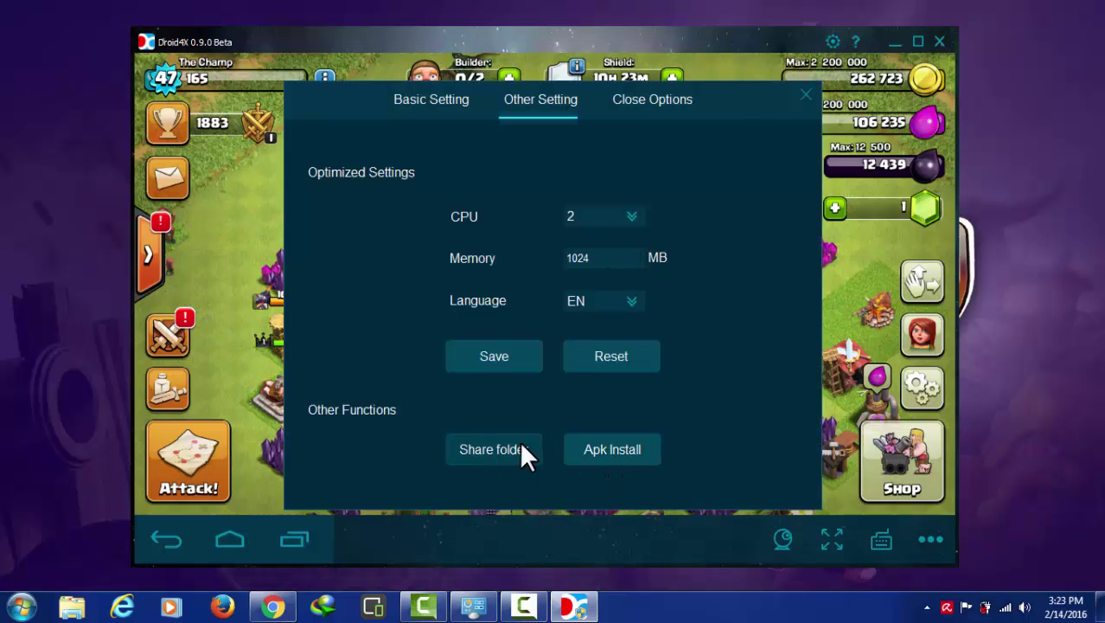
click(436, 101)
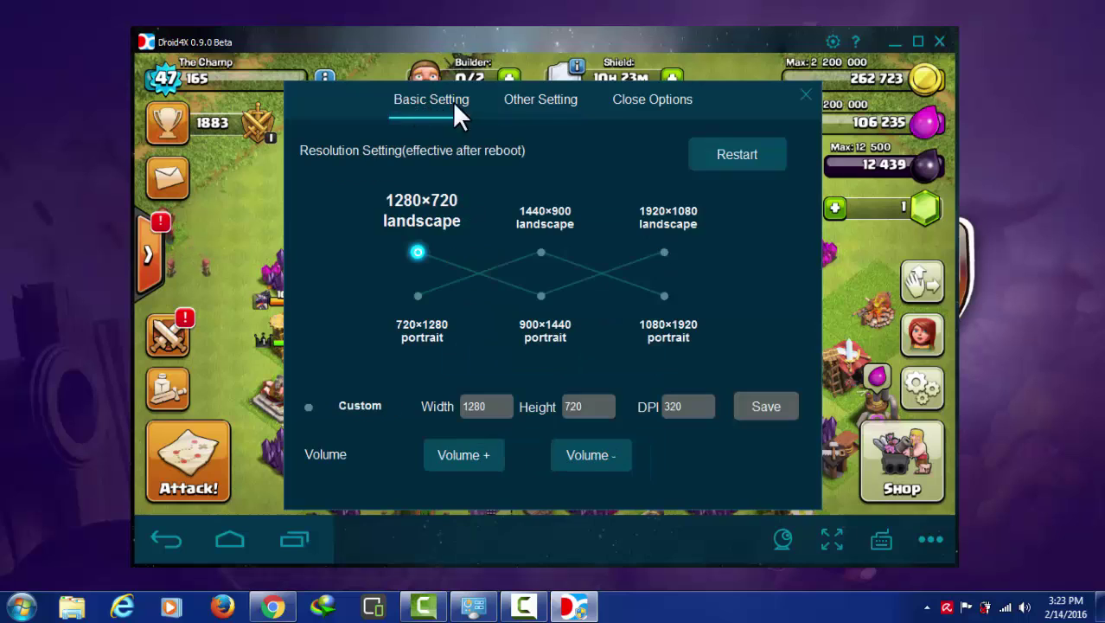
click(533, 101)
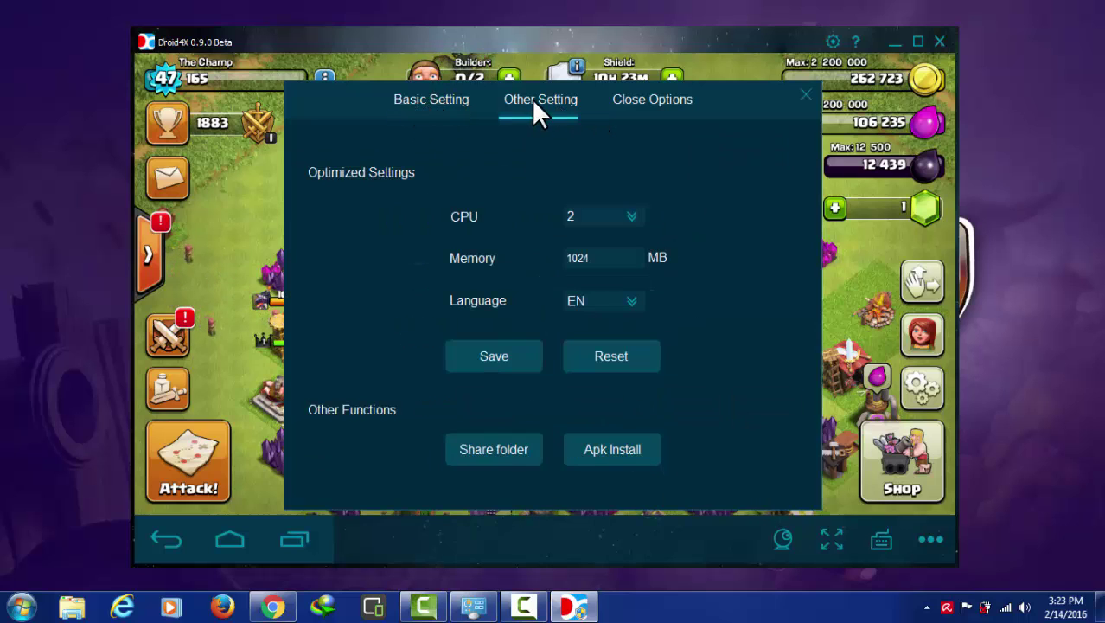
Step: Cancel the APK install file picker, close the settings, and minimize the emulator
click(615, 449)
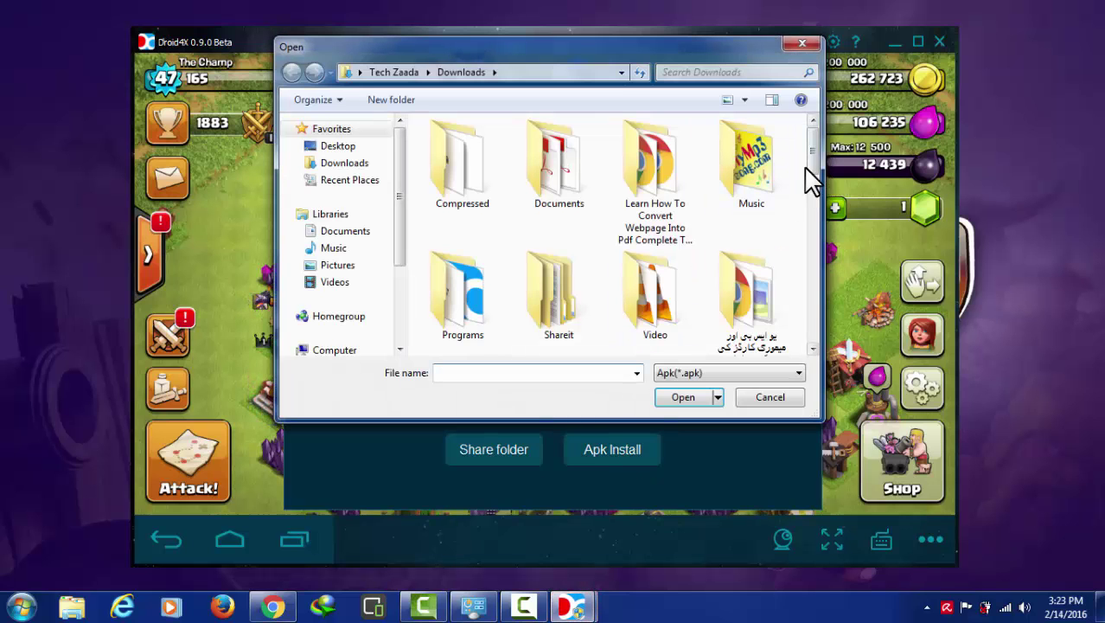
drag(812, 150, 813, 275)
click(767, 397)
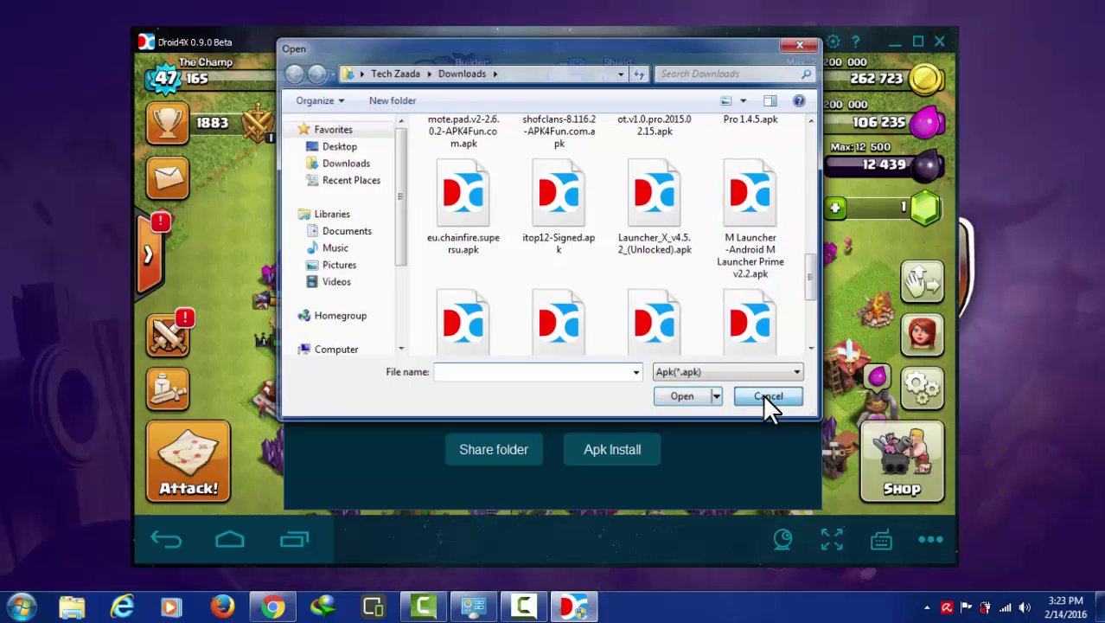
click(597, 354)
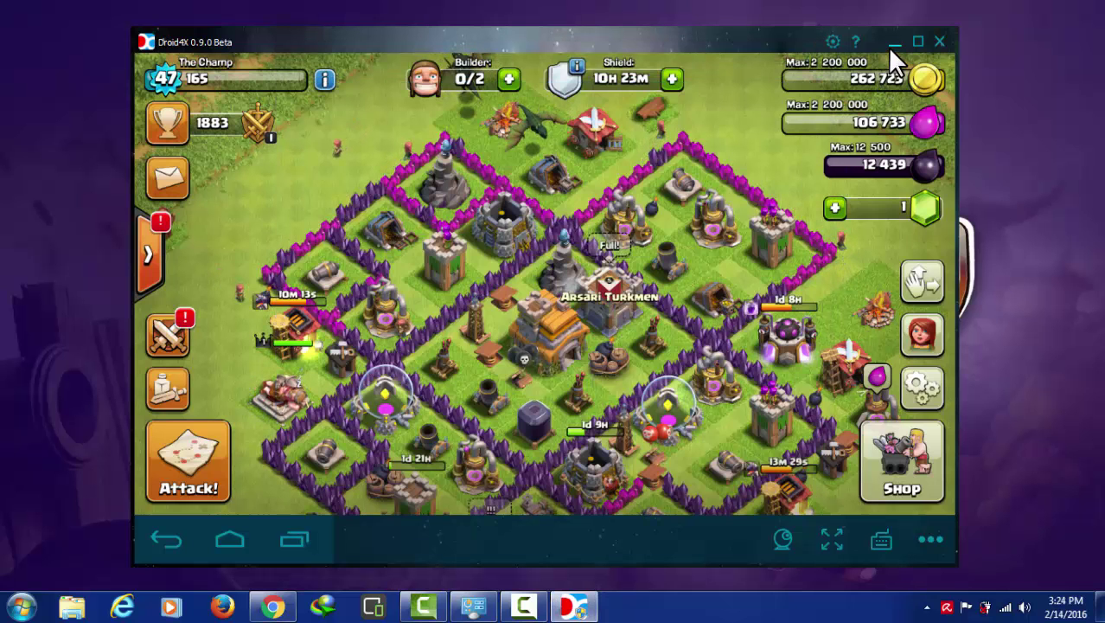
click(894, 42)
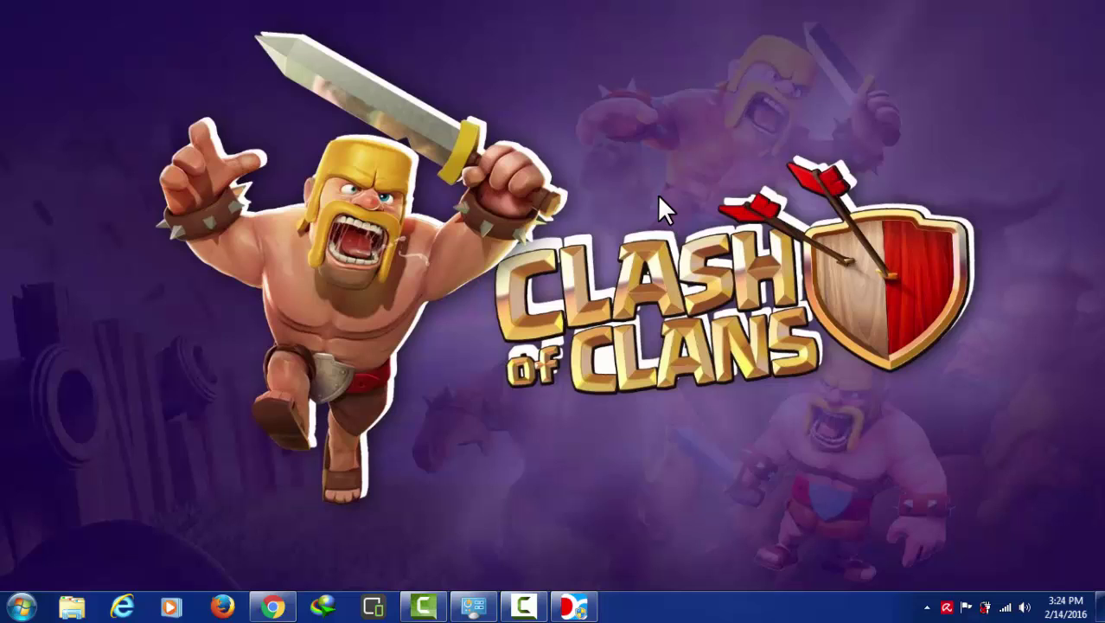